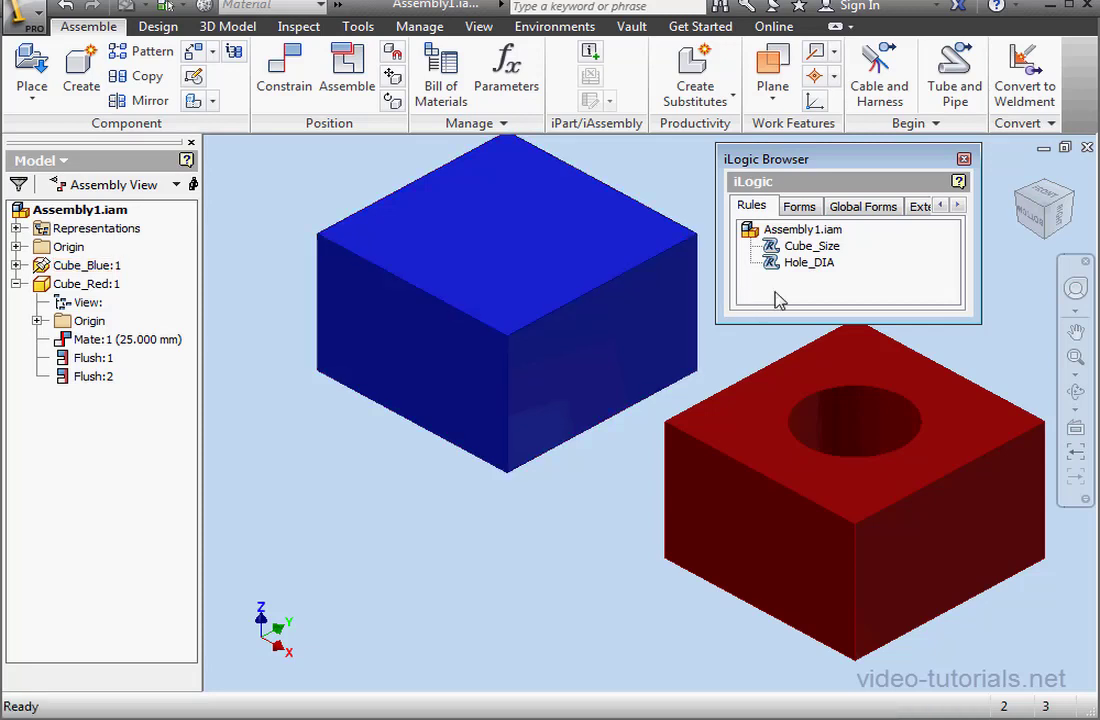
# Review in the Cube_Size rule how the blue cube's length parameter is assigned from the assembly's Length parameter
pyautogui.doubleClick(815, 250)
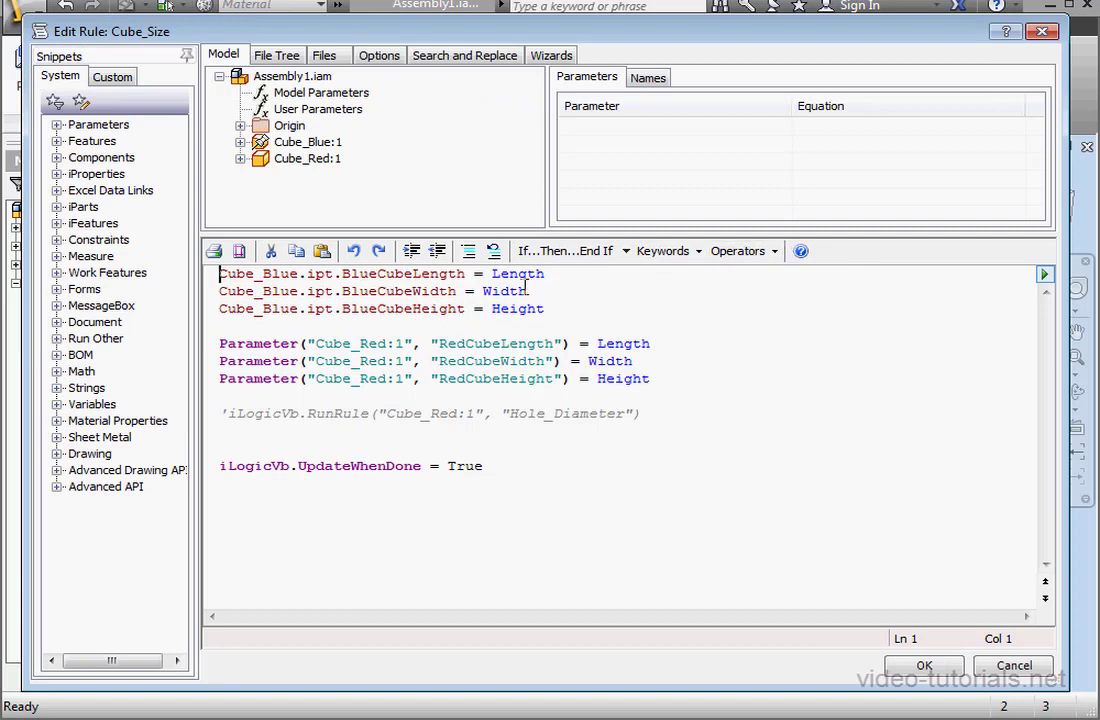
pyautogui.moveTo(465, 273); pyautogui.dragTo(344, 275)
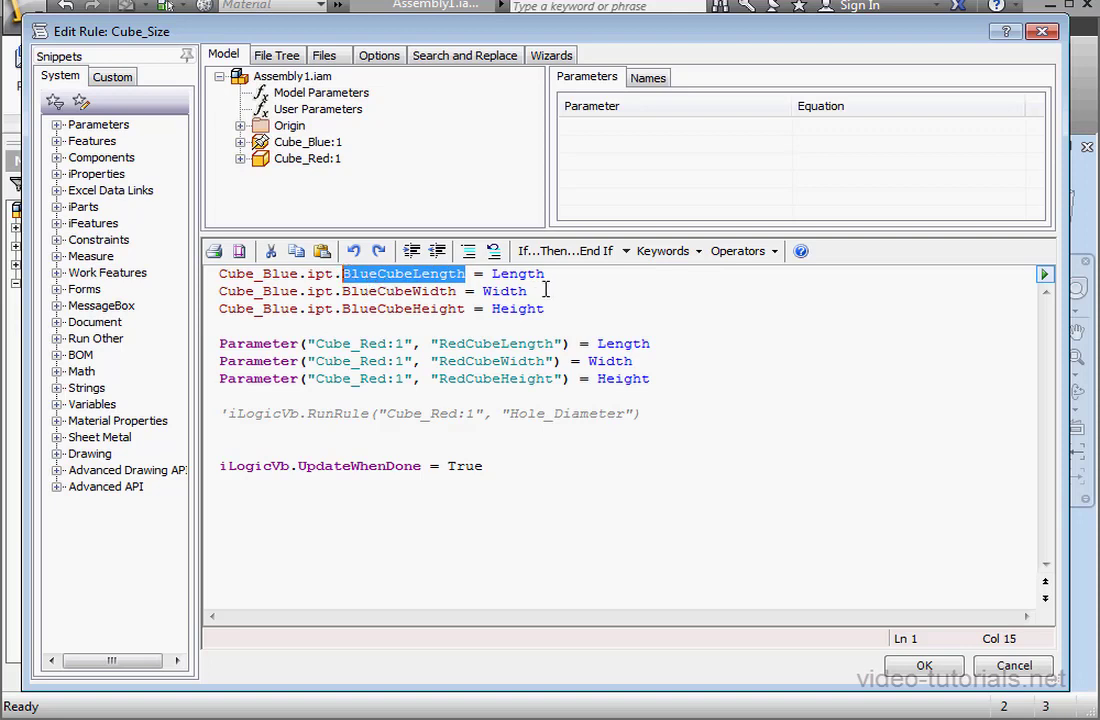
pyautogui.moveTo(548, 273); pyautogui.dragTo(492, 274)
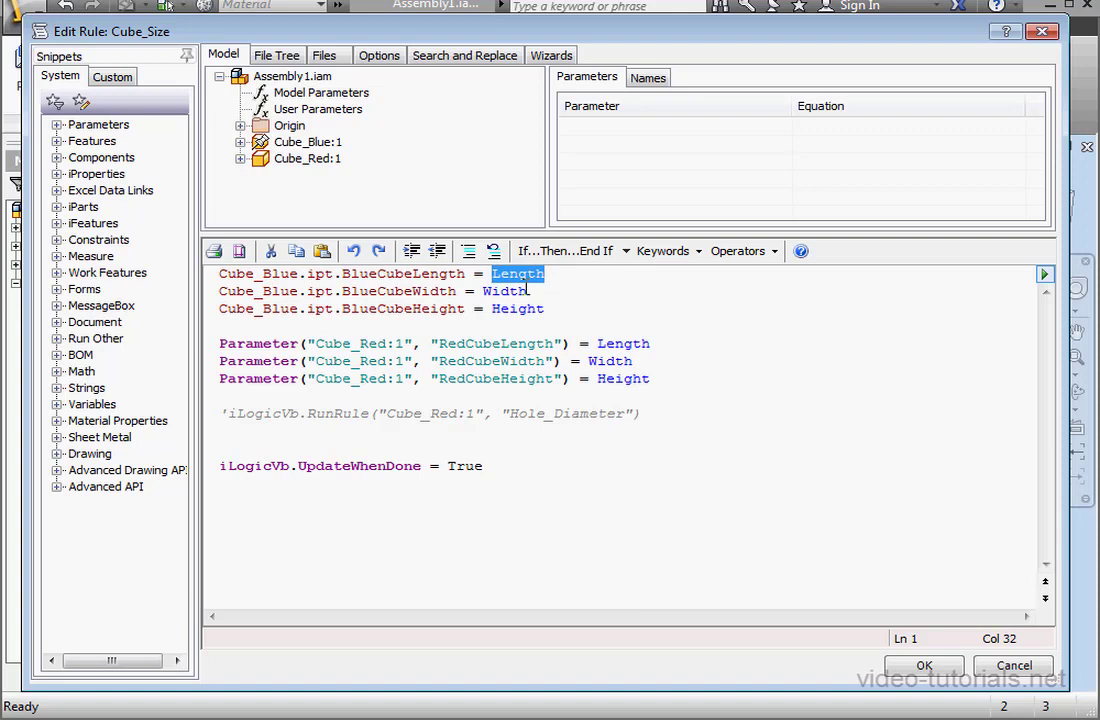
pyautogui.click(924, 666)
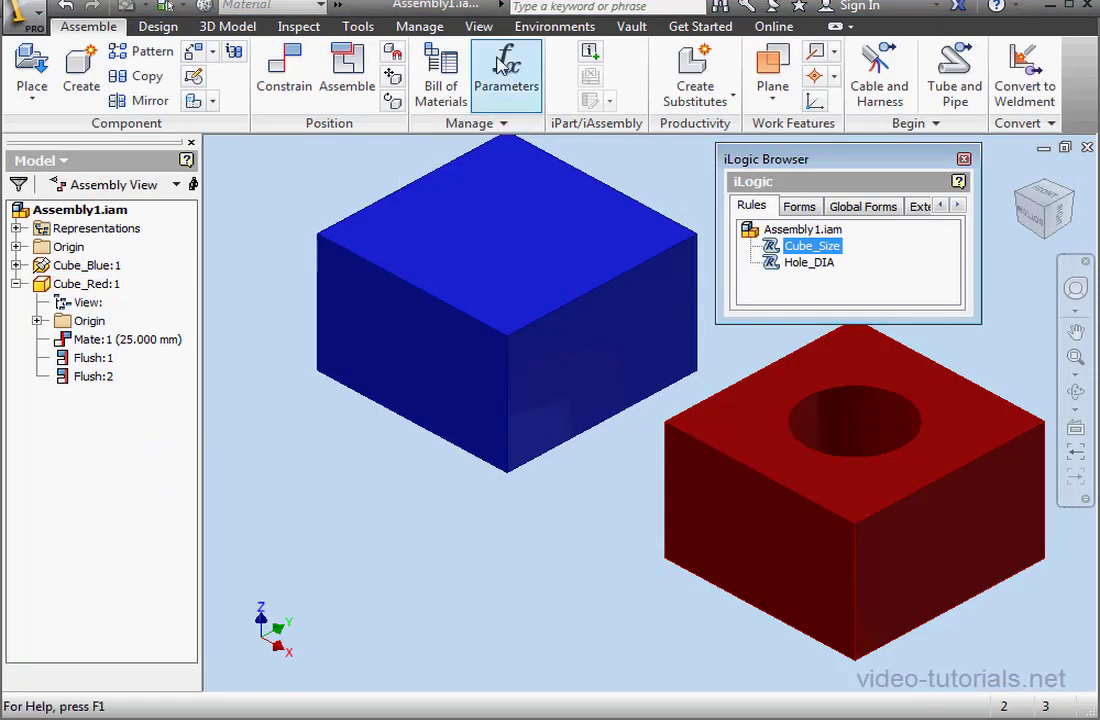
# Rename the assembly's Length user parameter to Length2
pyautogui.click(507, 62)
pyautogui.doubleClick(291, 259)
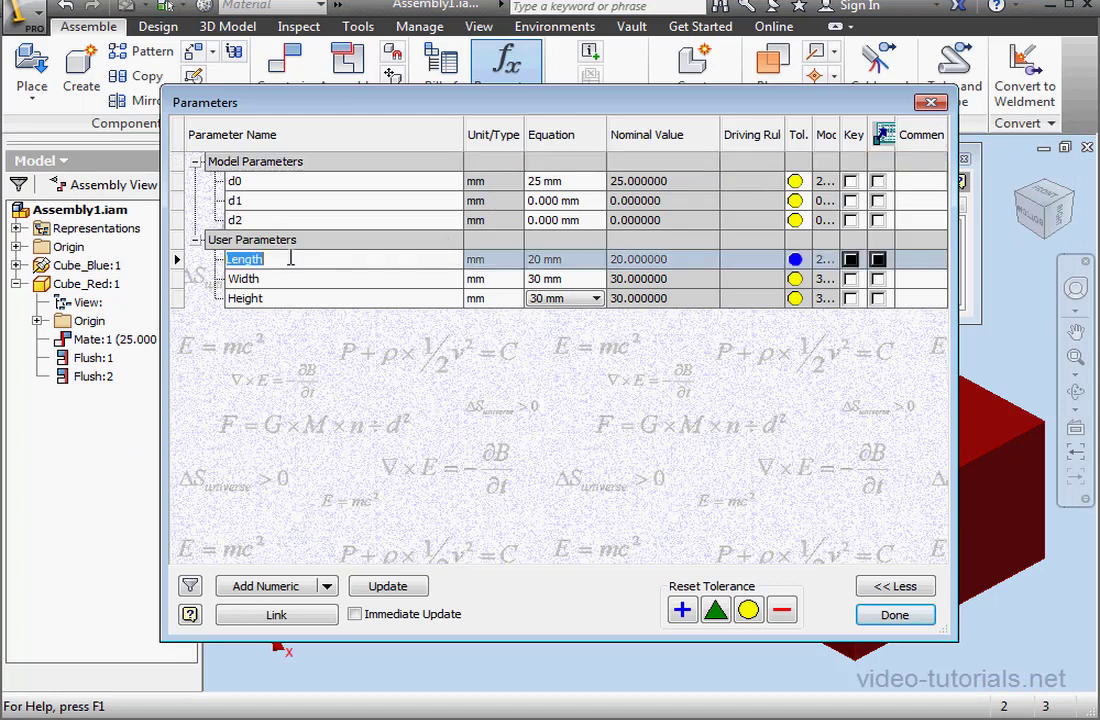
pyautogui.click(291, 259)
pyautogui.write('2')
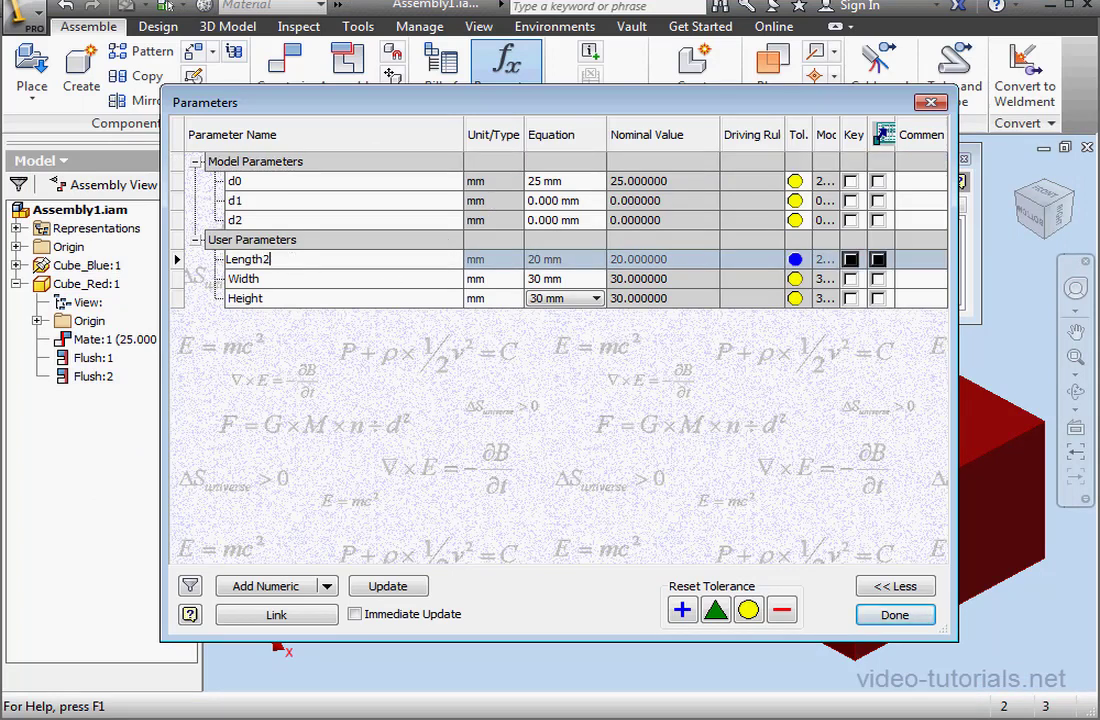
pyautogui.click(895, 617)
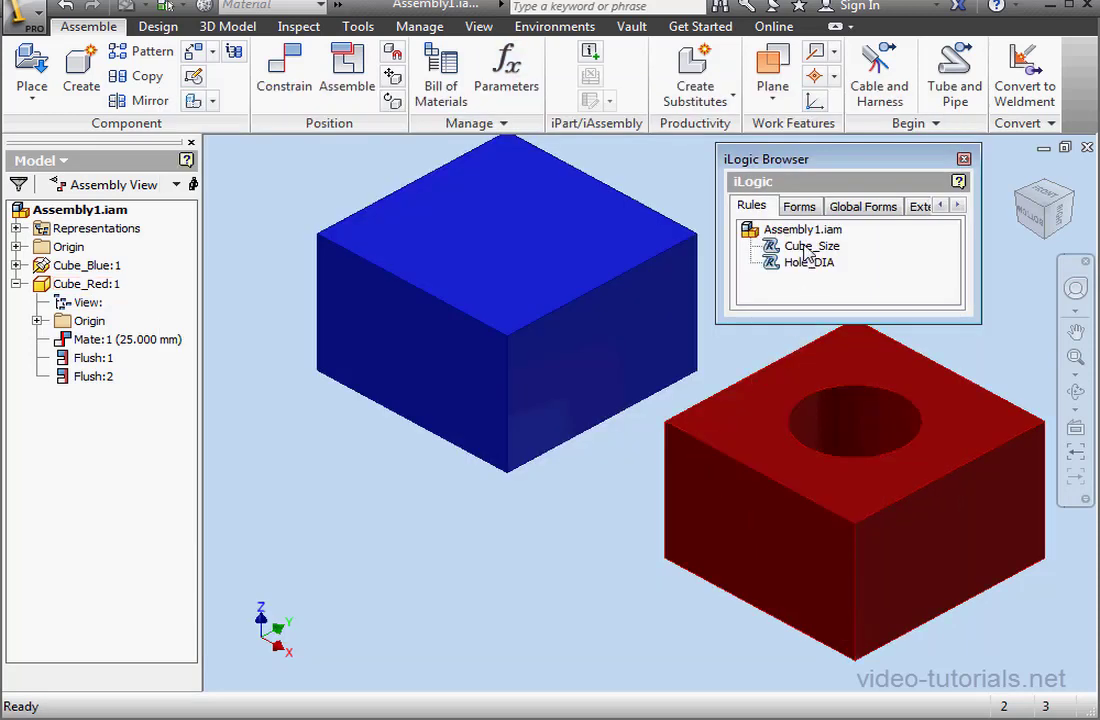
# Check how the Cube_Size rule now references the blue cube's length parameter, and close the rule
pyautogui.doubleClick(800, 246)
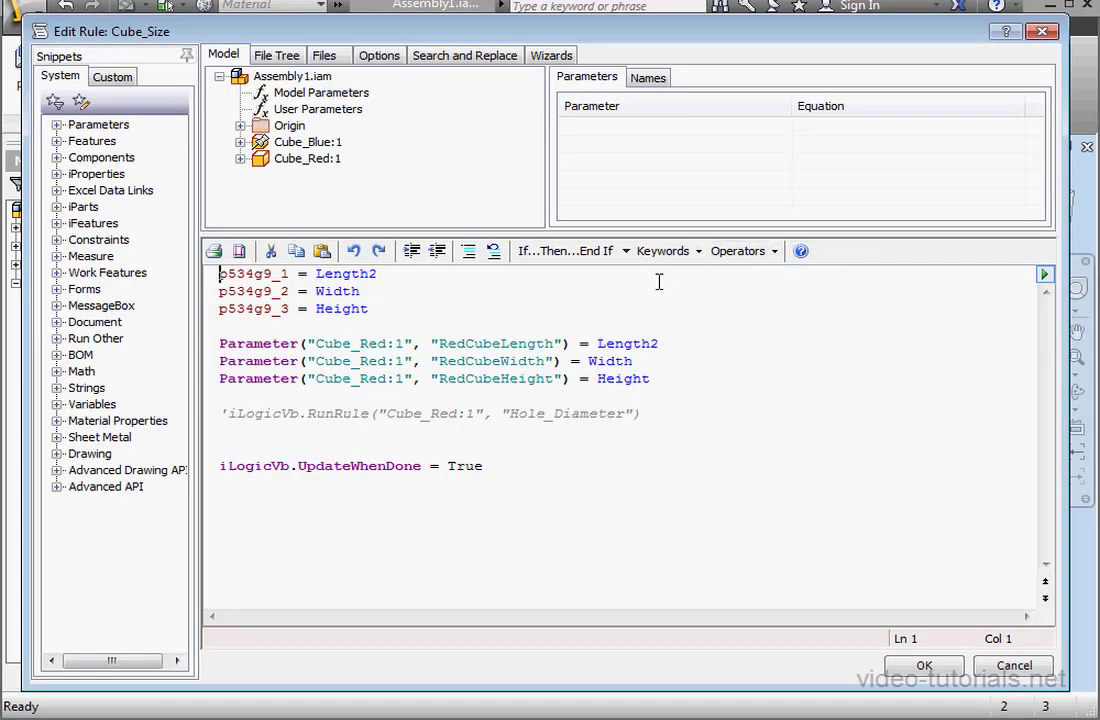
pyautogui.moveTo(289, 273); pyautogui.dragTo(221, 277)
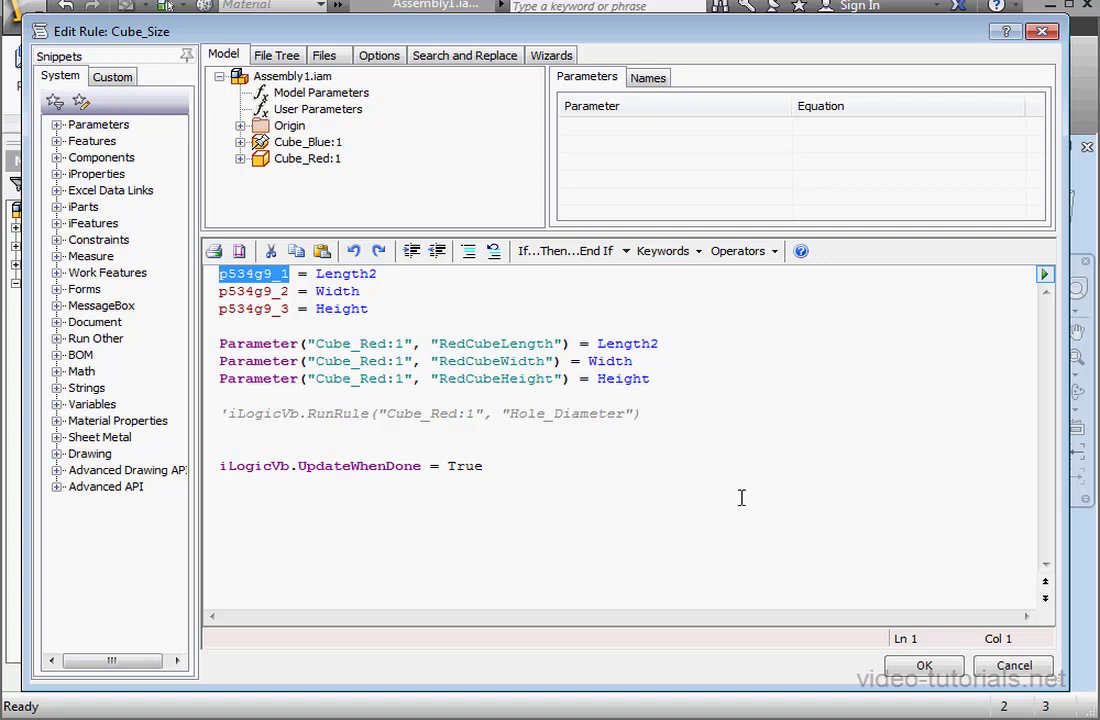
pyautogui.click(922, 665)
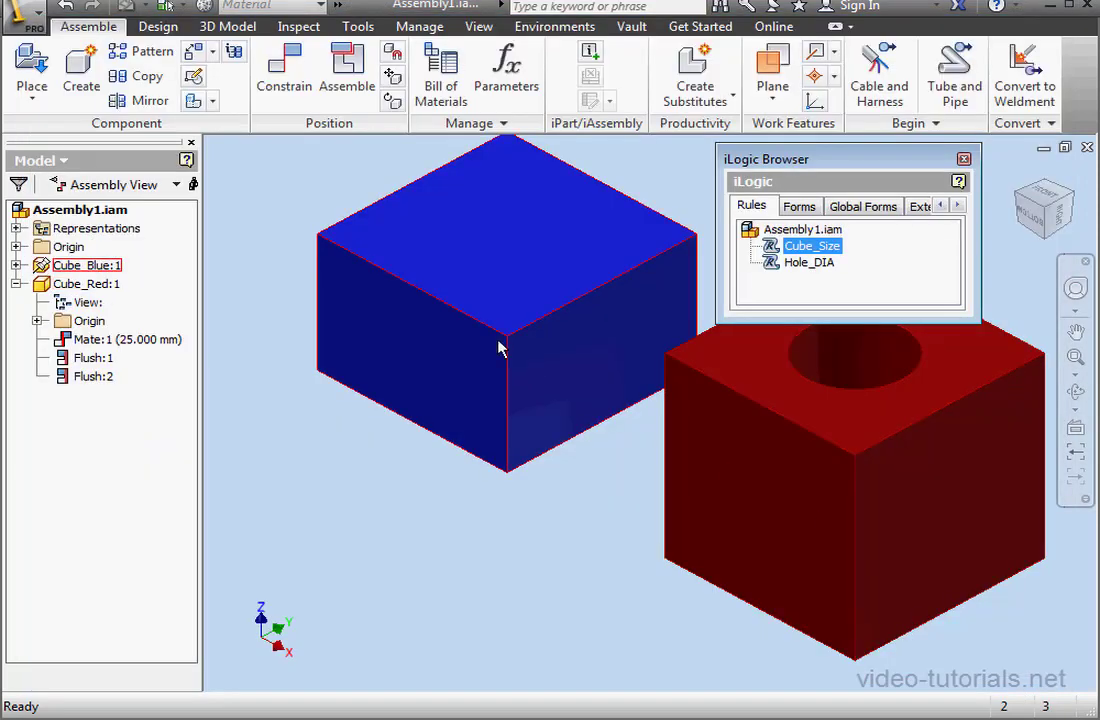
# Rename the user parameter Length2 to Red_Cube_Dimension and Width to Blue_Cube_Dimension
pyautogui.click(506, 72)
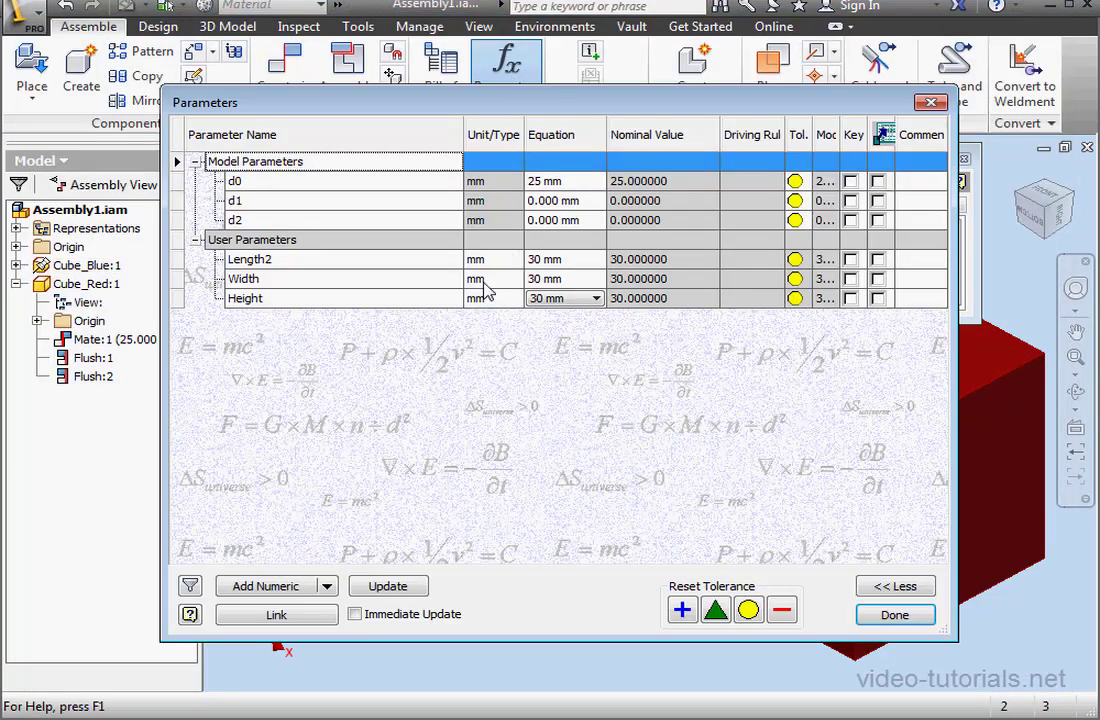
pyautogui.click(291, 260)
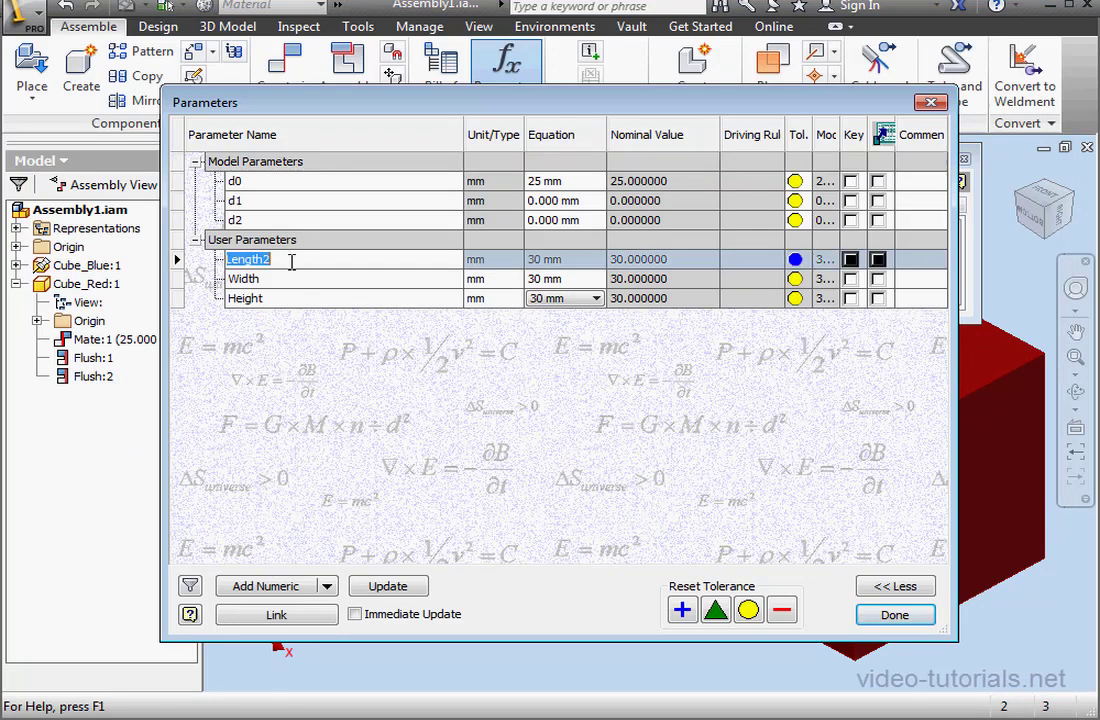
pyautogui.write('Red_Cube')
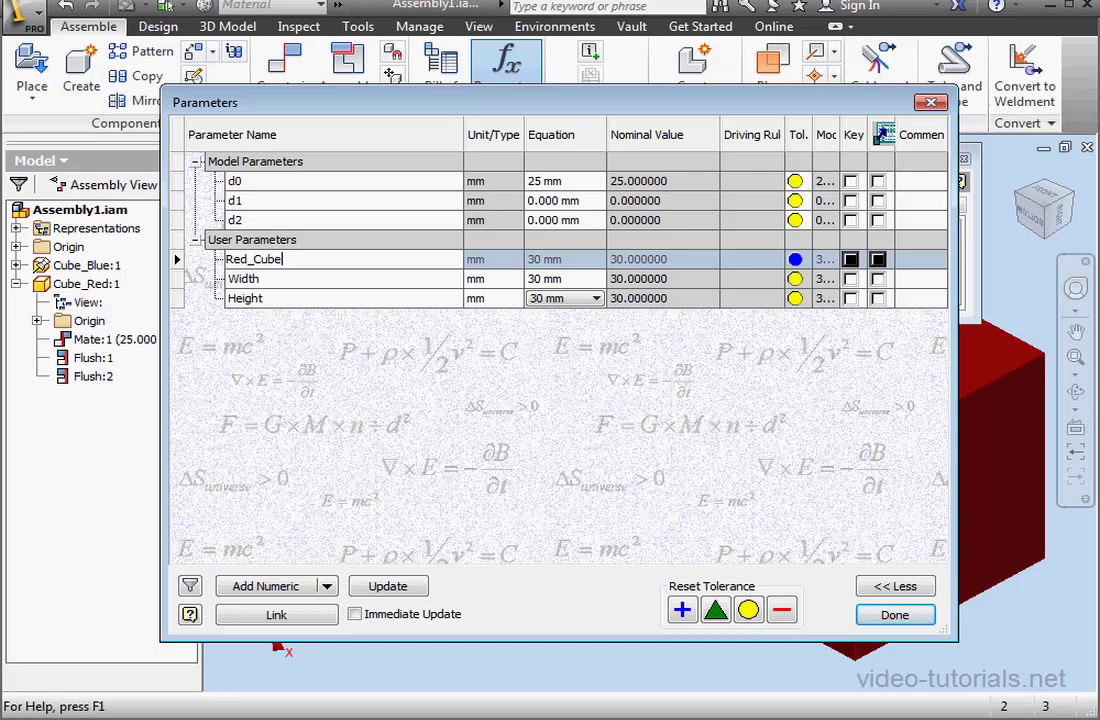
pyautogui.write('_Dimension')
pyautogui.click(268, 279)
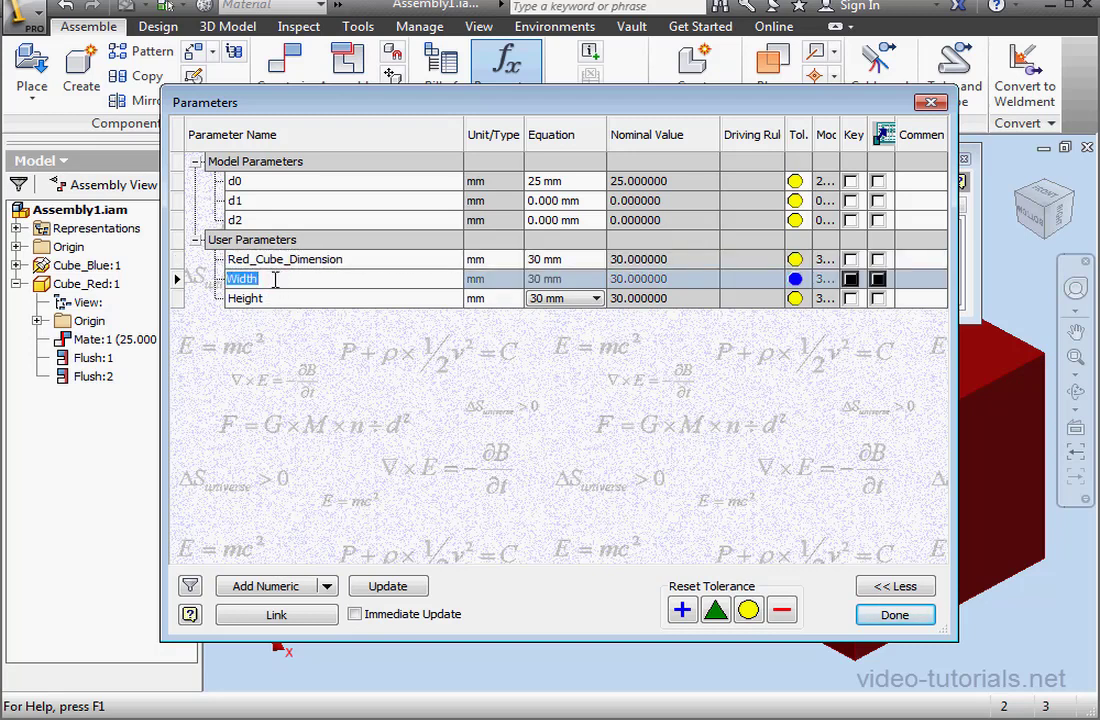
pyautogui.write('Blue_Cube_Dimen')
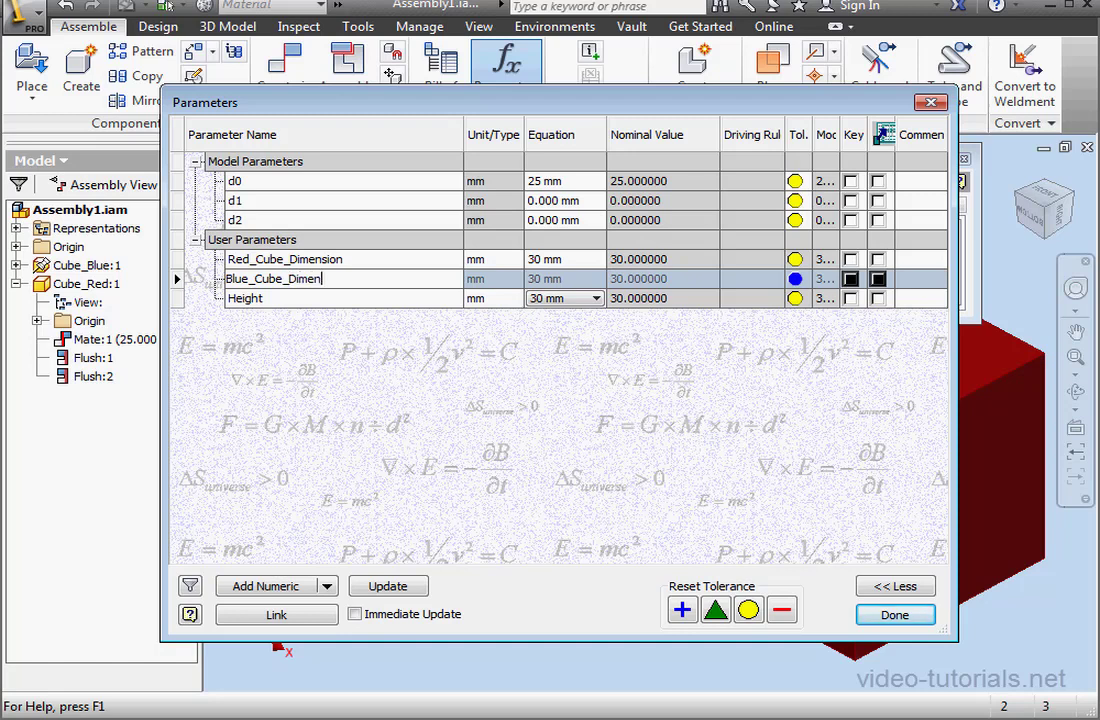
pyautogui.write('sion')
pyautogui.click(400, 384)
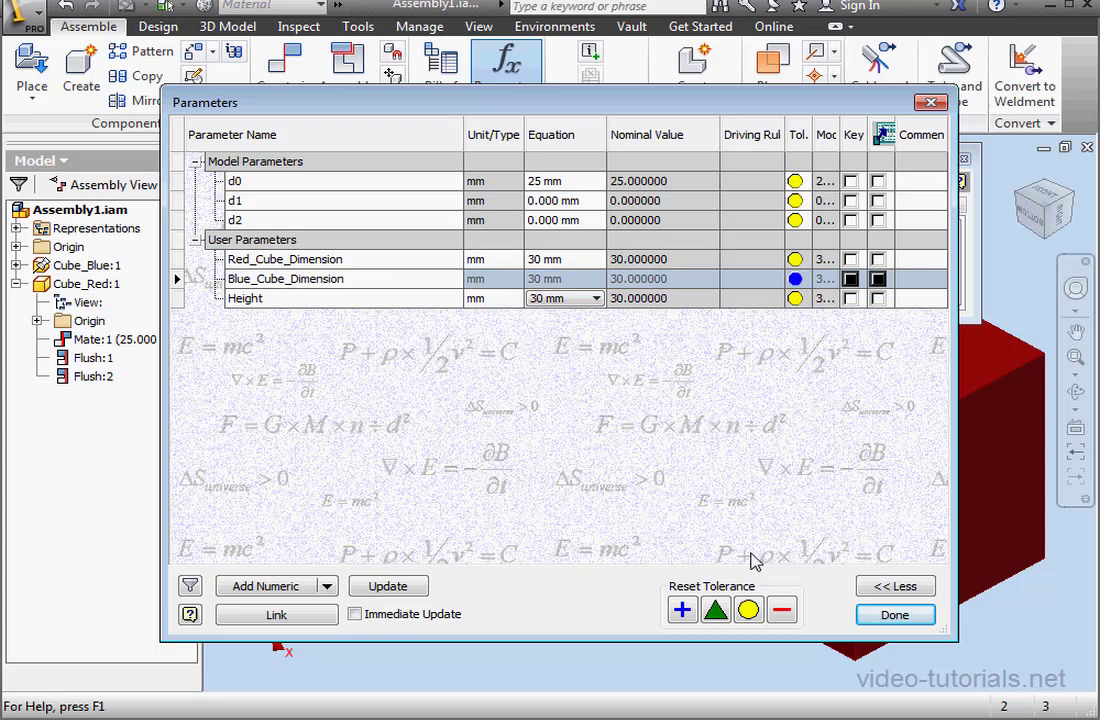
pyautogui.click(895, 615)
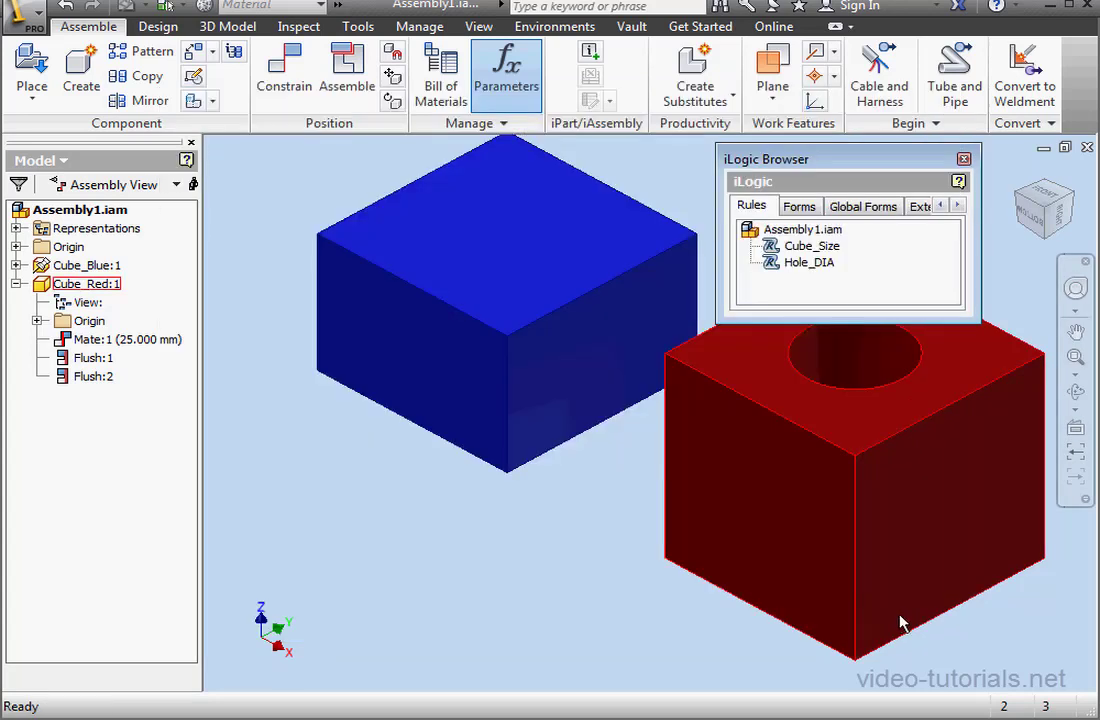
# Delete the first three assignment lines of the Cube_Size rule and enable component names in the parameter capture syntax
pyautogui.doubleClick(811, 245)
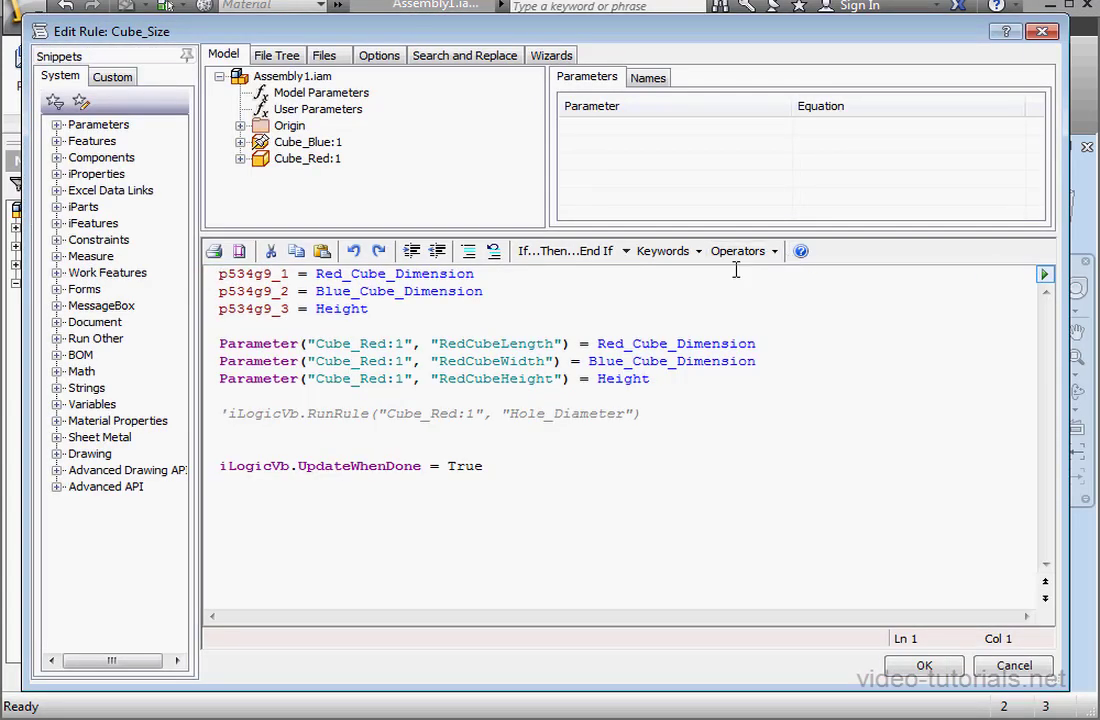
pyautogui.moveTo(369, 309); pyautogui.dragTo(217, 274)
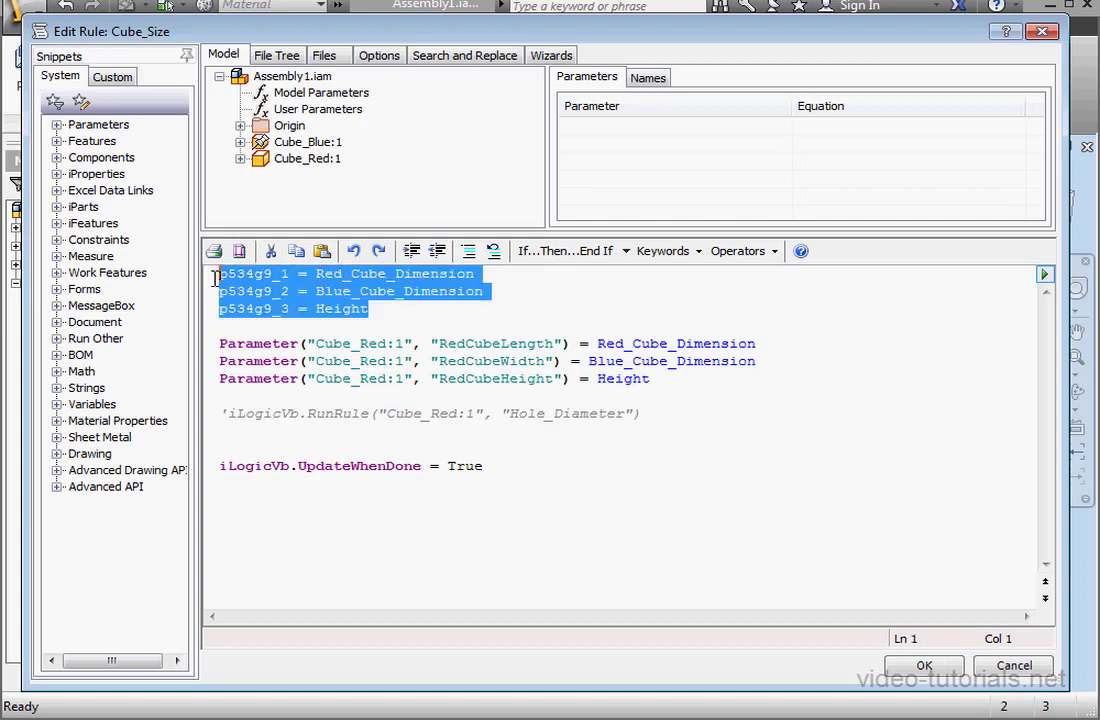
pyautogui.press('Delete')
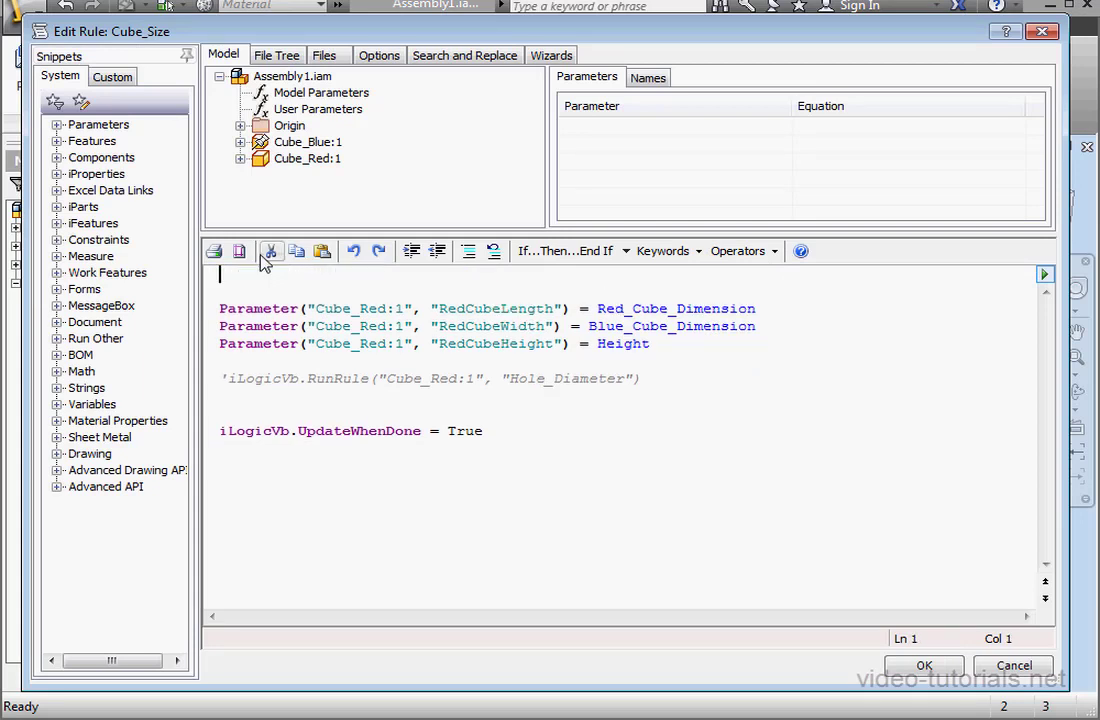
pyautogui.click(385, 58)
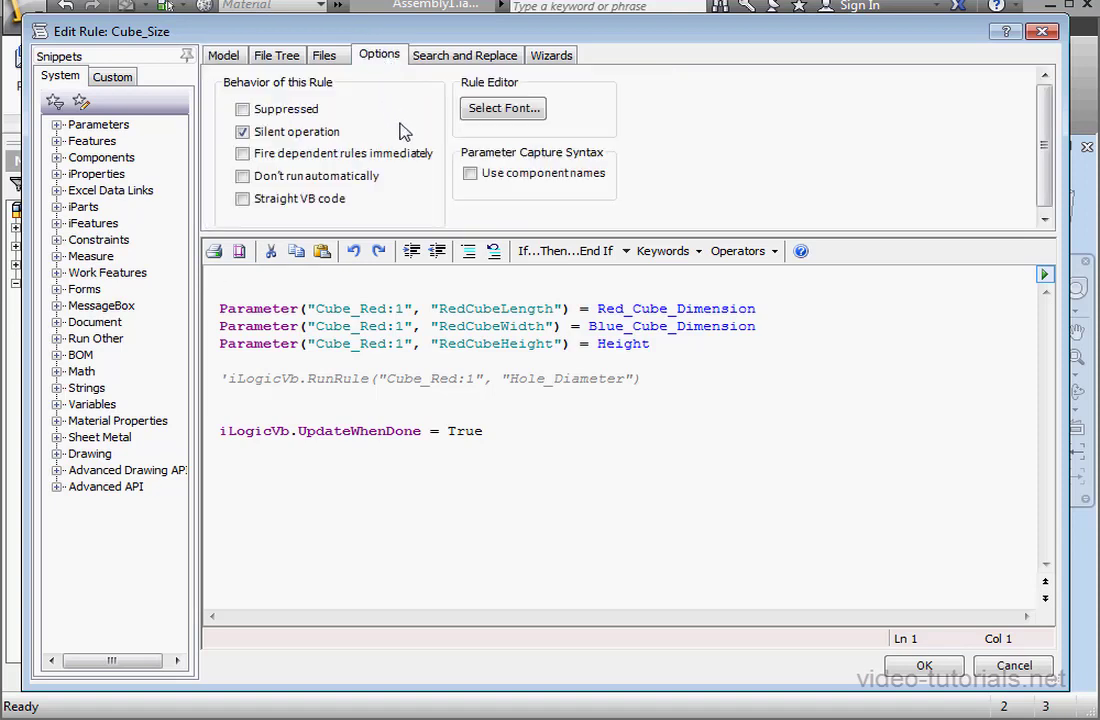
pyautogui.click(470, 174)
# Insert Cube_Blue:1's BlueCubeLength, BlueCubeWidth and BlueCubeHeight model parameters on separate lines at the start of the rule
pyautogui.click(229, 56)
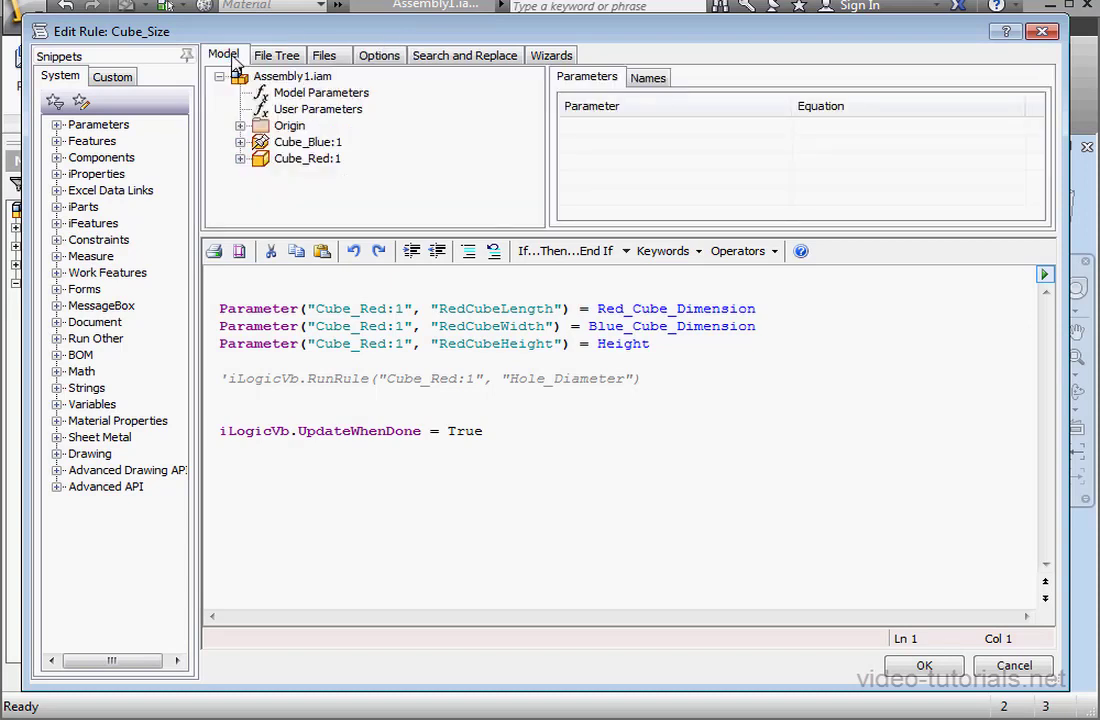
pyautogui.click(240, 142)
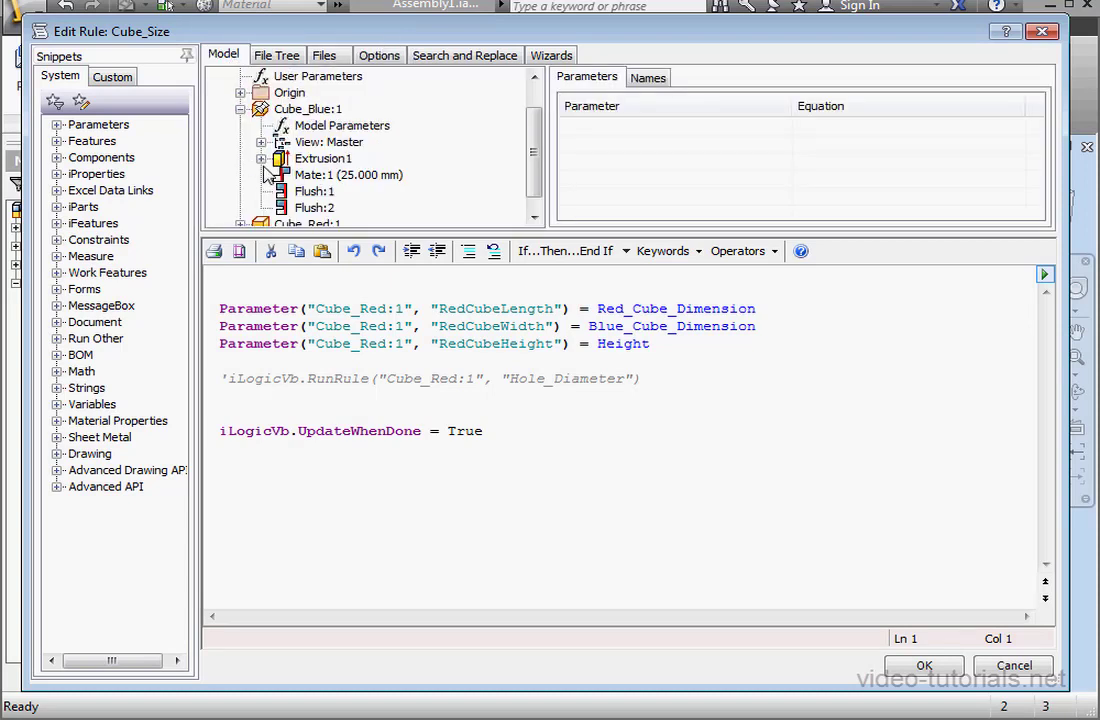
pyautogui.click(288, 124)
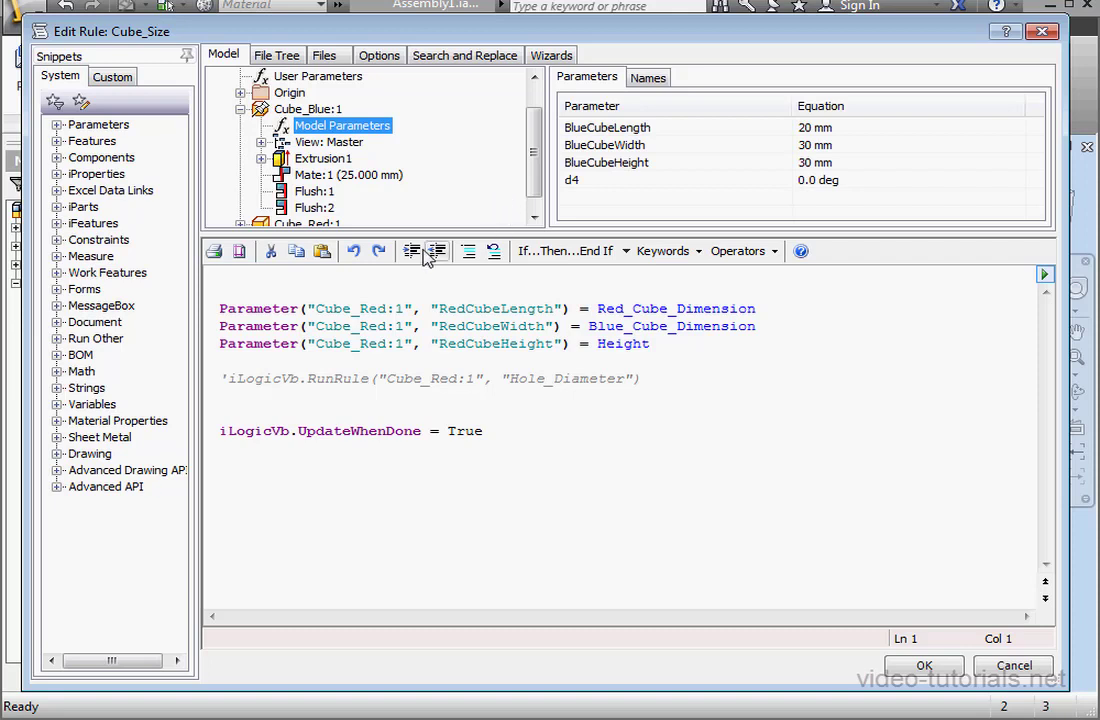
pyautogui.click(242, 275)
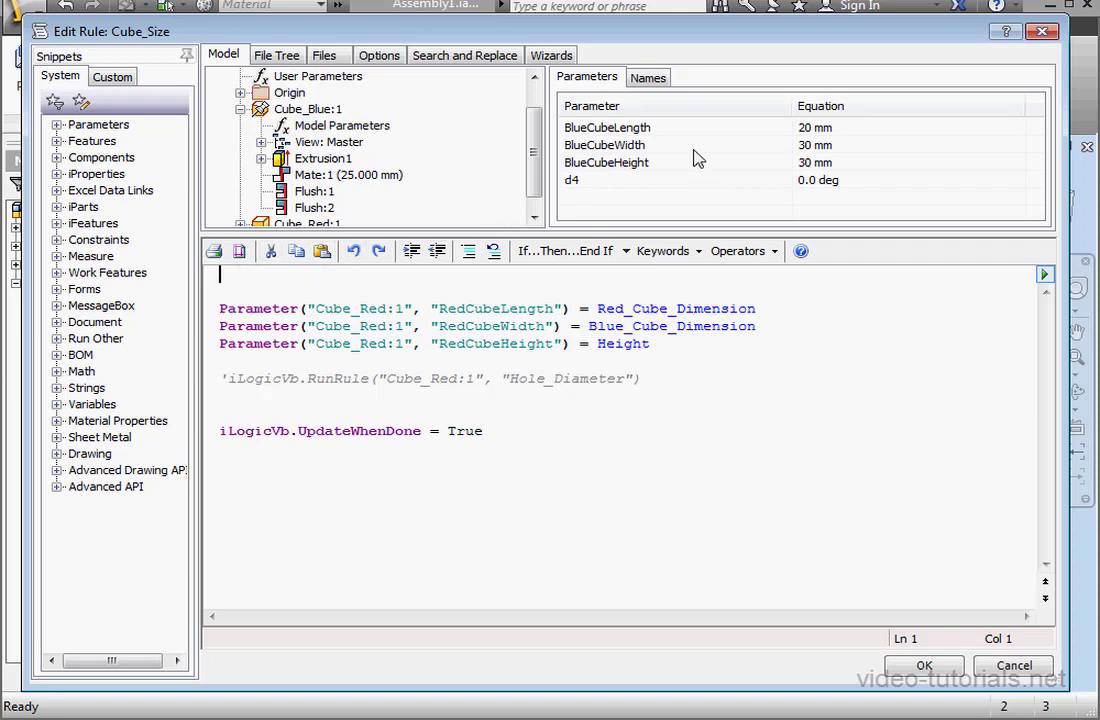
pyautogui.doubleClick(640, 132)
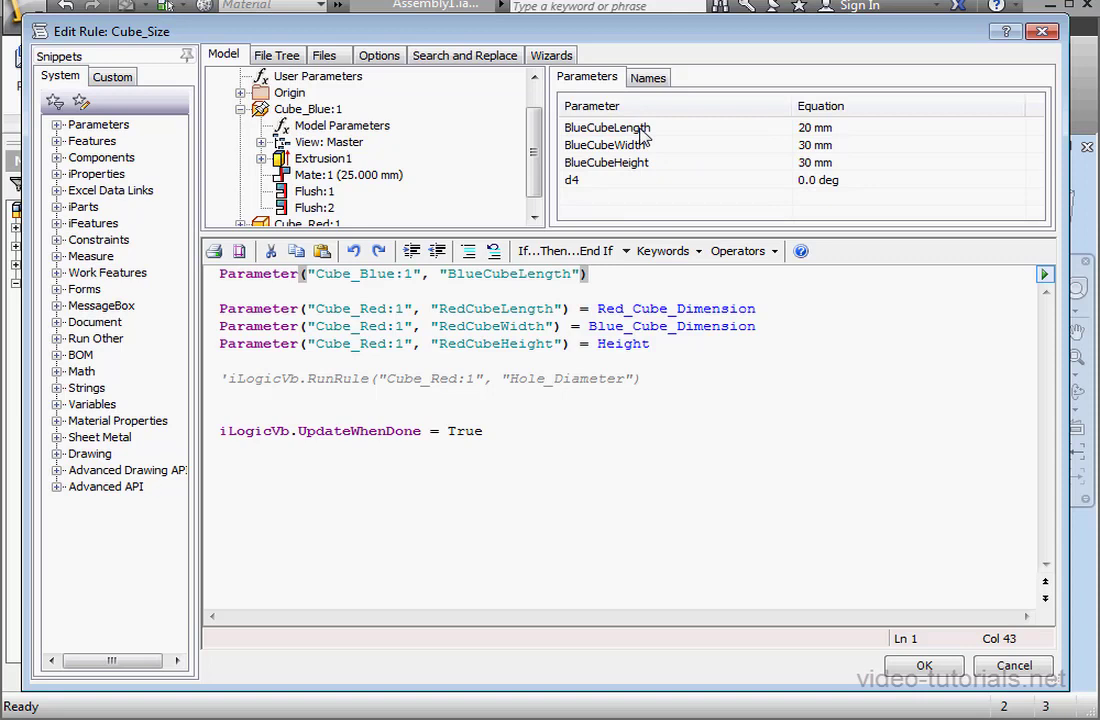
pyautogui.press('Return')
pyautogui.doubleClick(625, 147)
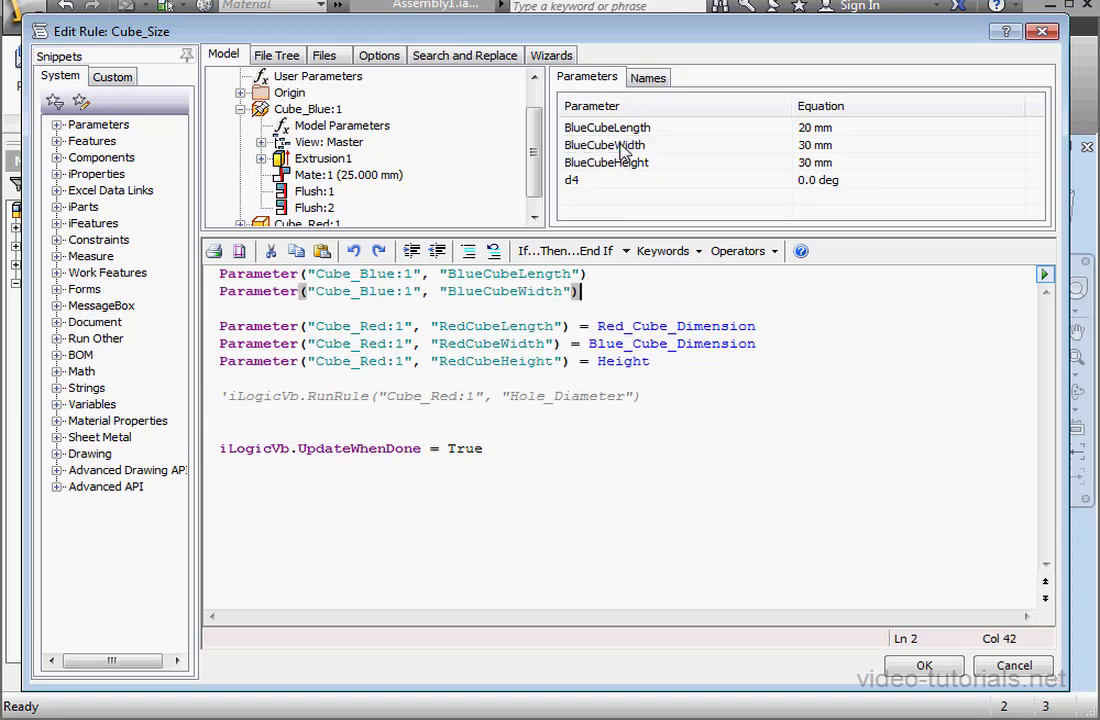
pyautogui.press('Return')
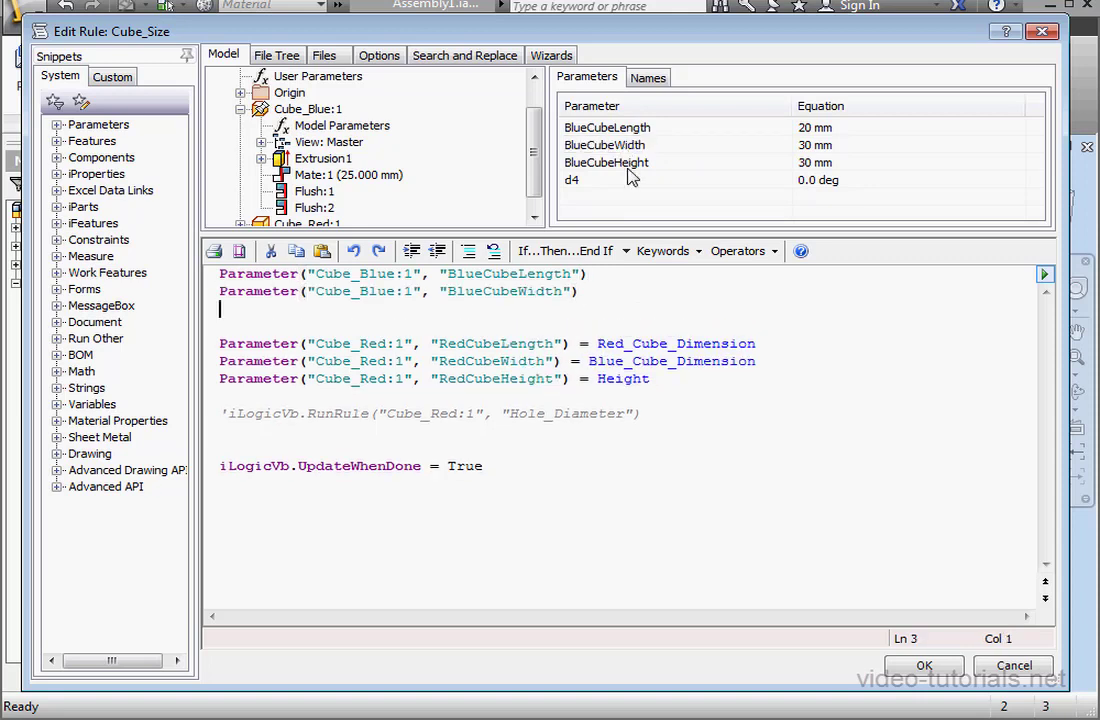
pyautogui.doubleClick(630, 168)
# Assign the Blue_Cube_Dimension user parameter to BlueCubeLength in the rule's first line
pyautogui.click(607, 275)
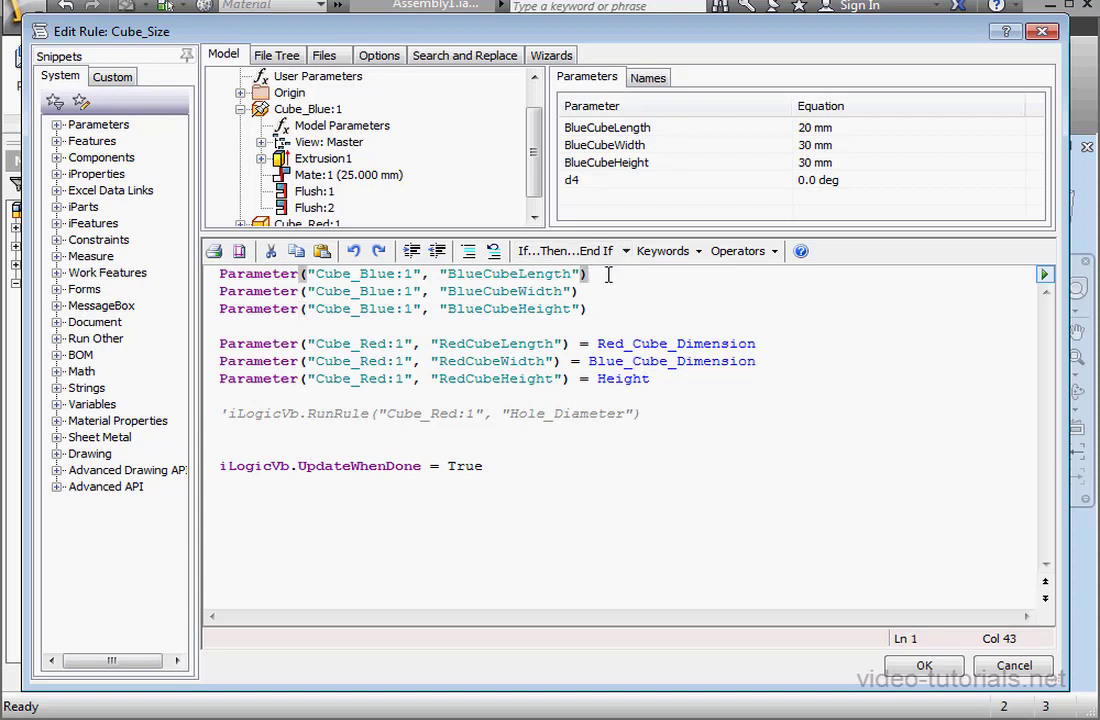
pyautogui.write('=')
pyautogui.scroll(1, 540, 160)
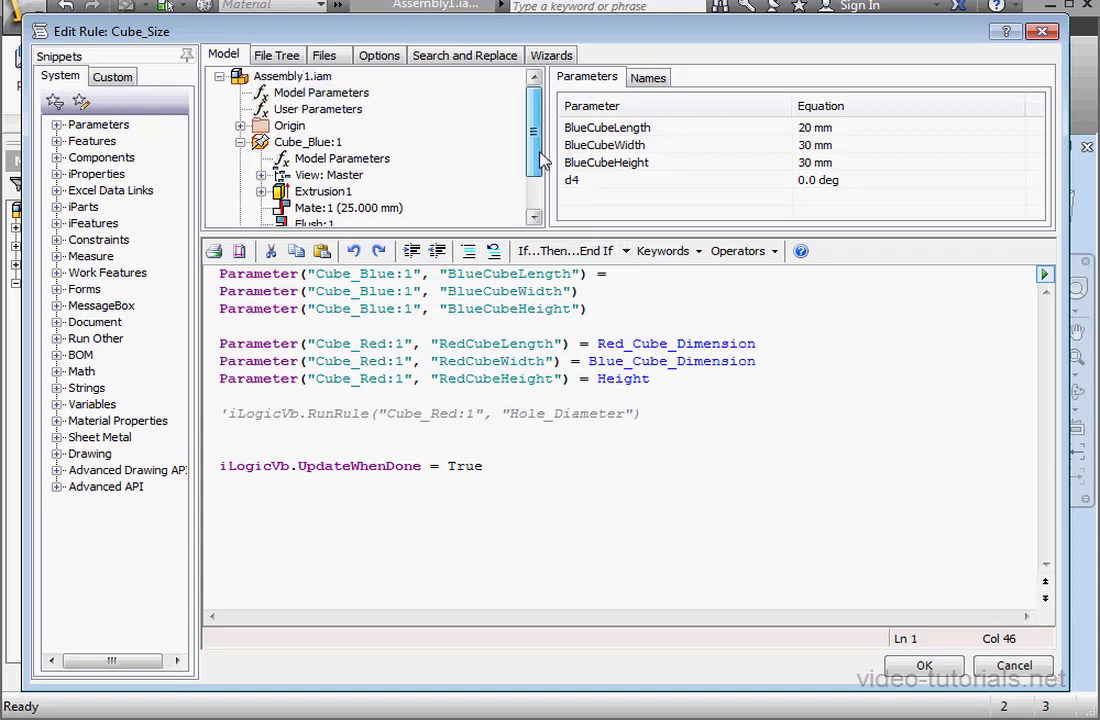
pyautogui.click(330, 109)
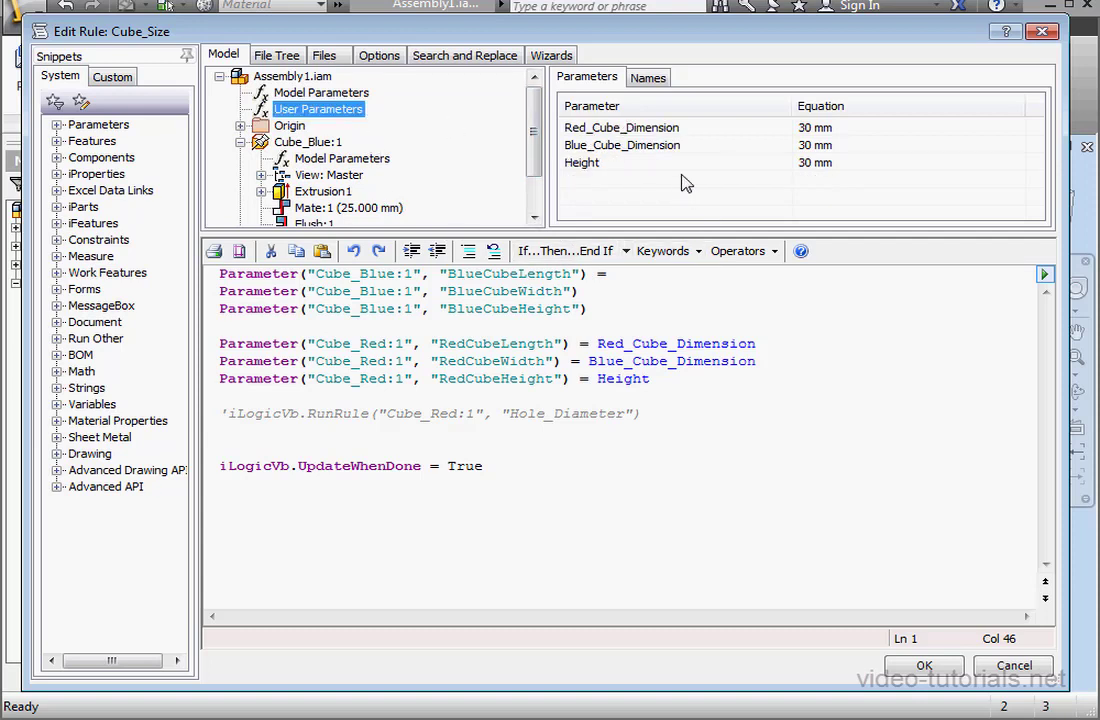
pyautogui.click(632, 274)
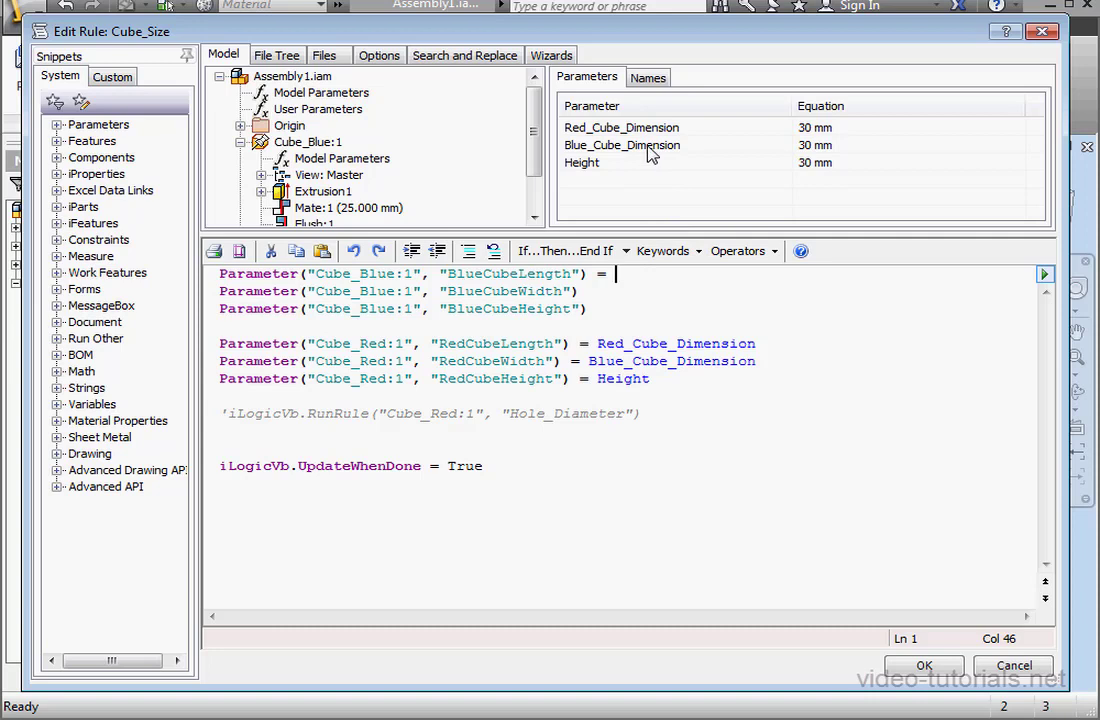
pyautogui.doubleClick(650, 152)
# Copy the Blue_Cube_Dimension assignment from the BlueCubeLength line to the BlueCubeWidth and BlueCubeHeight lines of the rule
pyautogui.moveTo(785, 274); pyautogui.dragTo(590, 274)
pyautogui.hotkey('ctrl', 'c')
pyautogui.rightClick(604, 280)
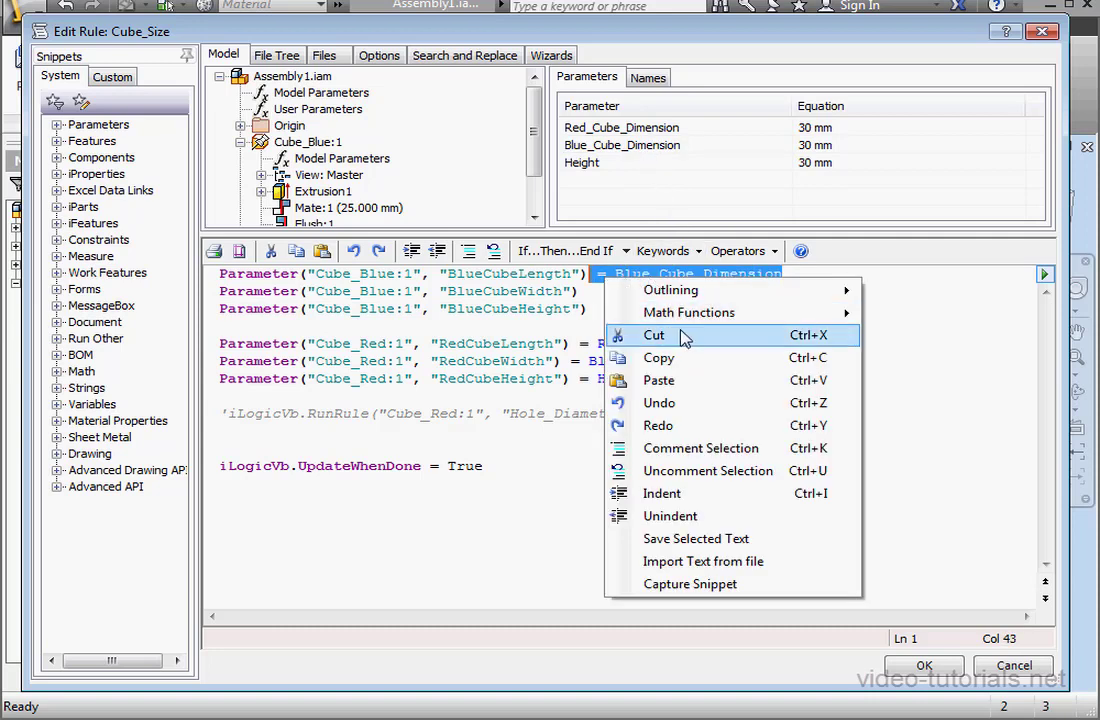
pyautogui.click(659, 357)
pyautogui.rightClick(610, 293)
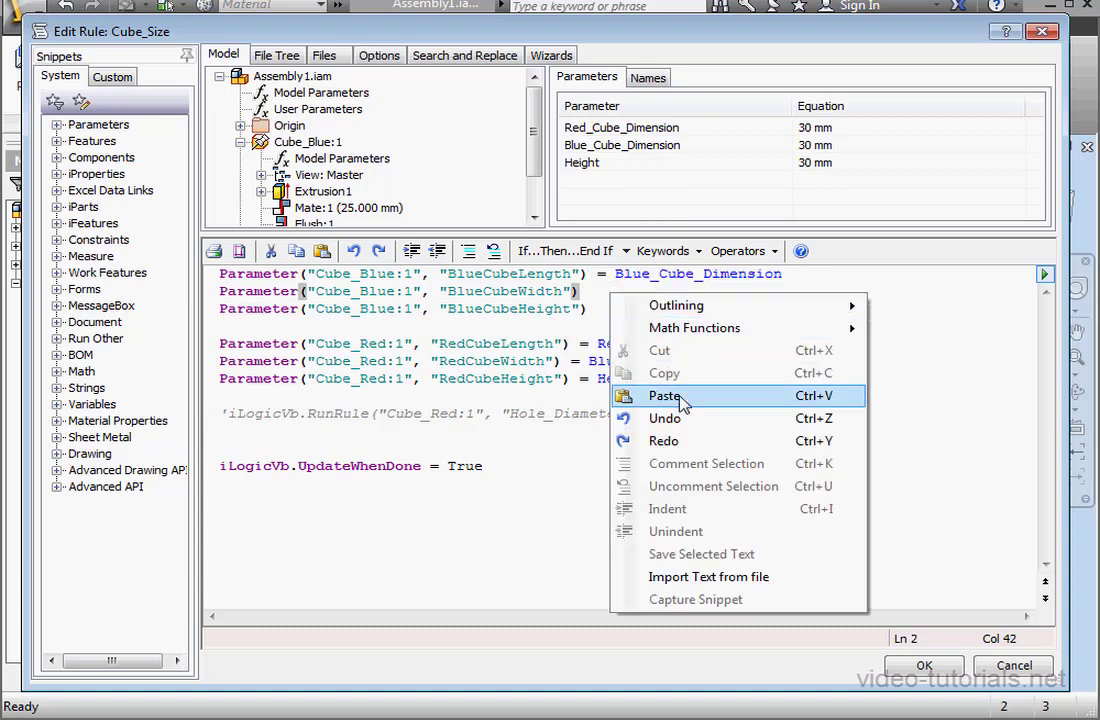
pyautogui.click(663, 396)
pyautogui.click(627, 310)
pyautogui.rightClick(626, 312)
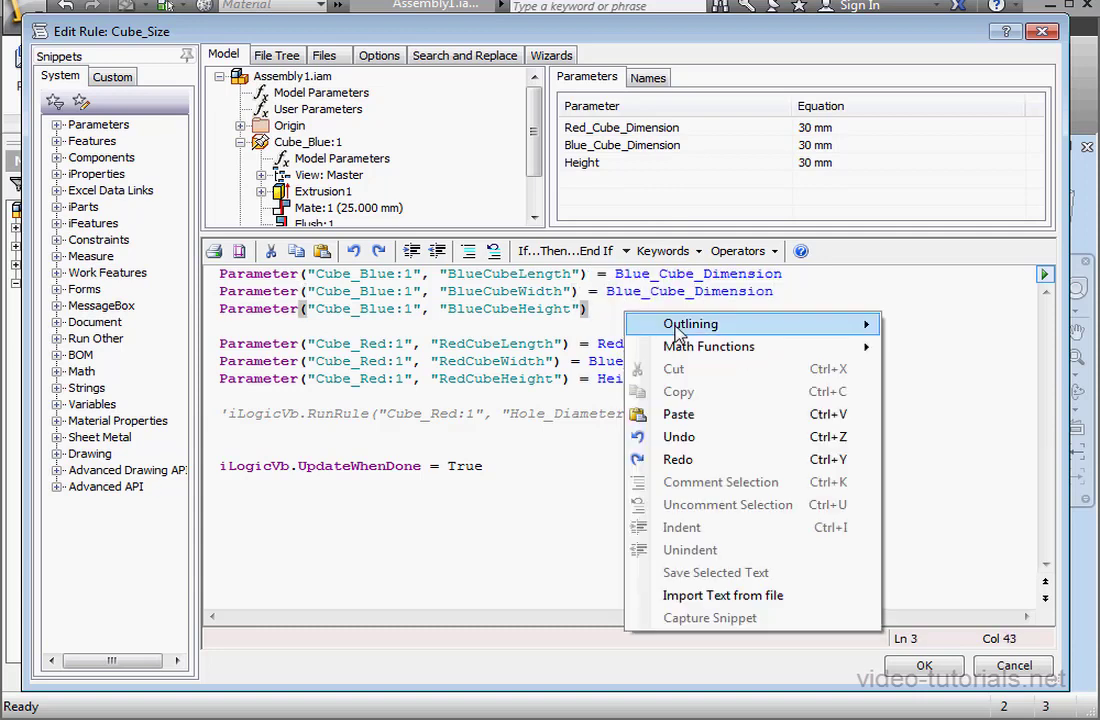
pyautogui.click(705, 416)
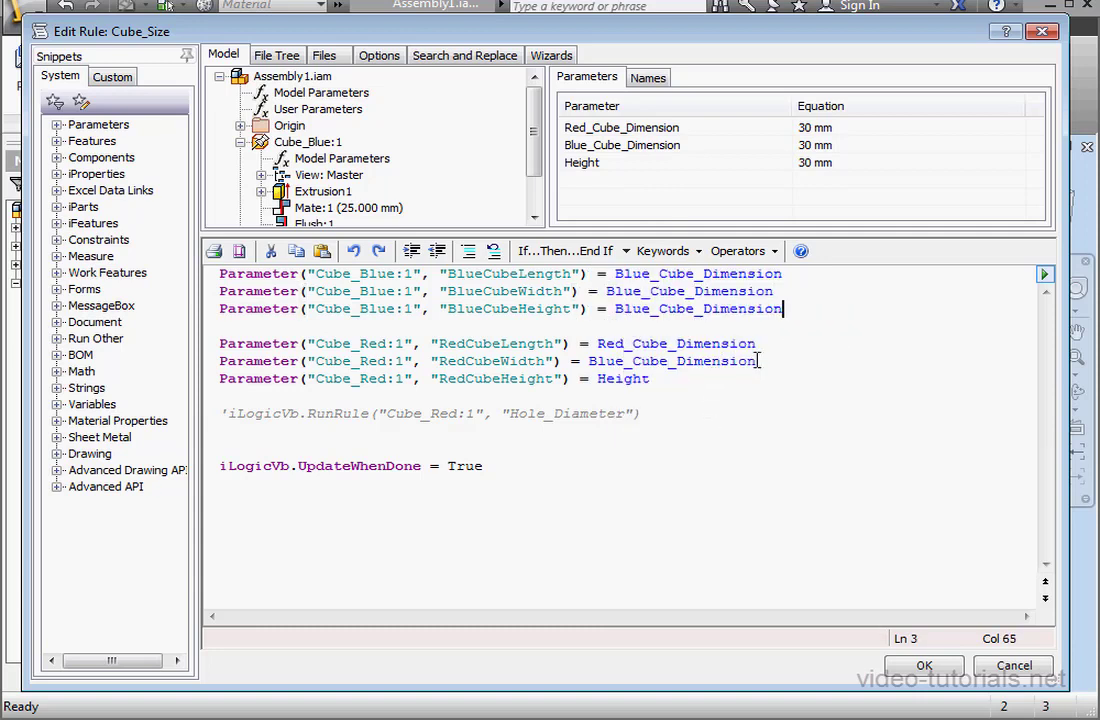
# Copy the Red_Cube_Dimension assignment from the RedCubeLength line and use it to replace the RedCubeWidth assignment
pyautogui.moveTo(770, 344); pyautogui.dragTo(566, 344)
pyautogui.click(630, 344)
pyautogui.moveTo(762, 344); pyautogui.dragTo(572, 344)
pyautogui.rightClick(591, 346)
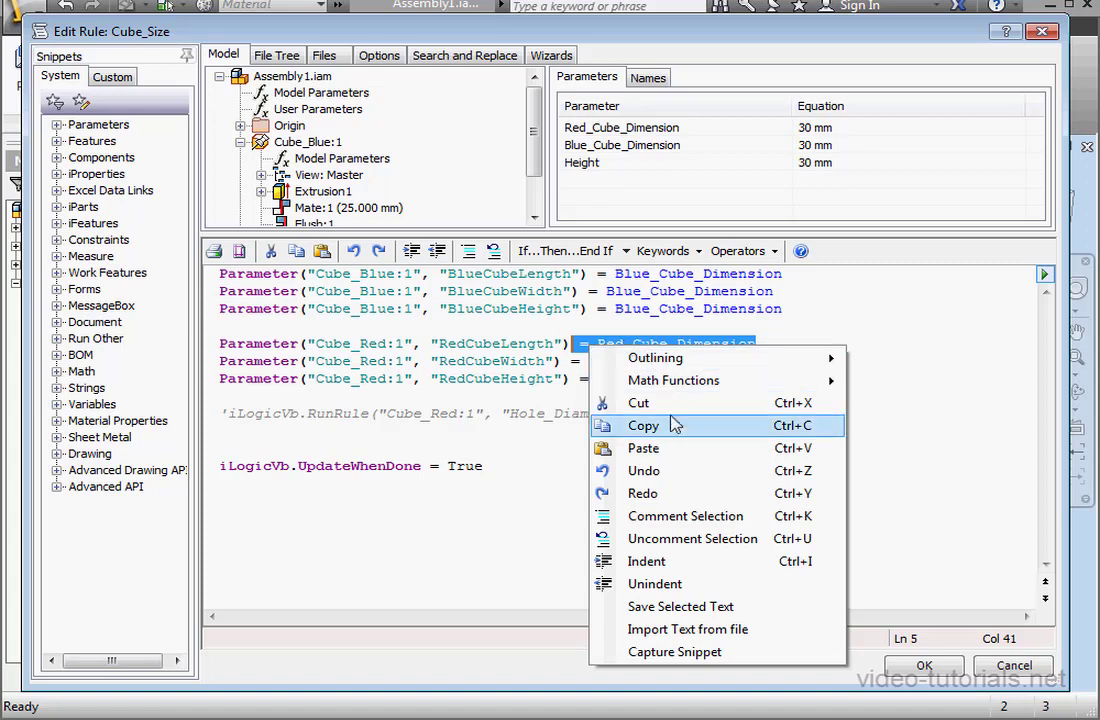
pyautogui.click(645, 425)
pyautogui.moveTo(760, 361); pyautogui.dragTo(565, 361)
pyautogui.rightClick(631, 362)
pyautogui.click(662, 460)
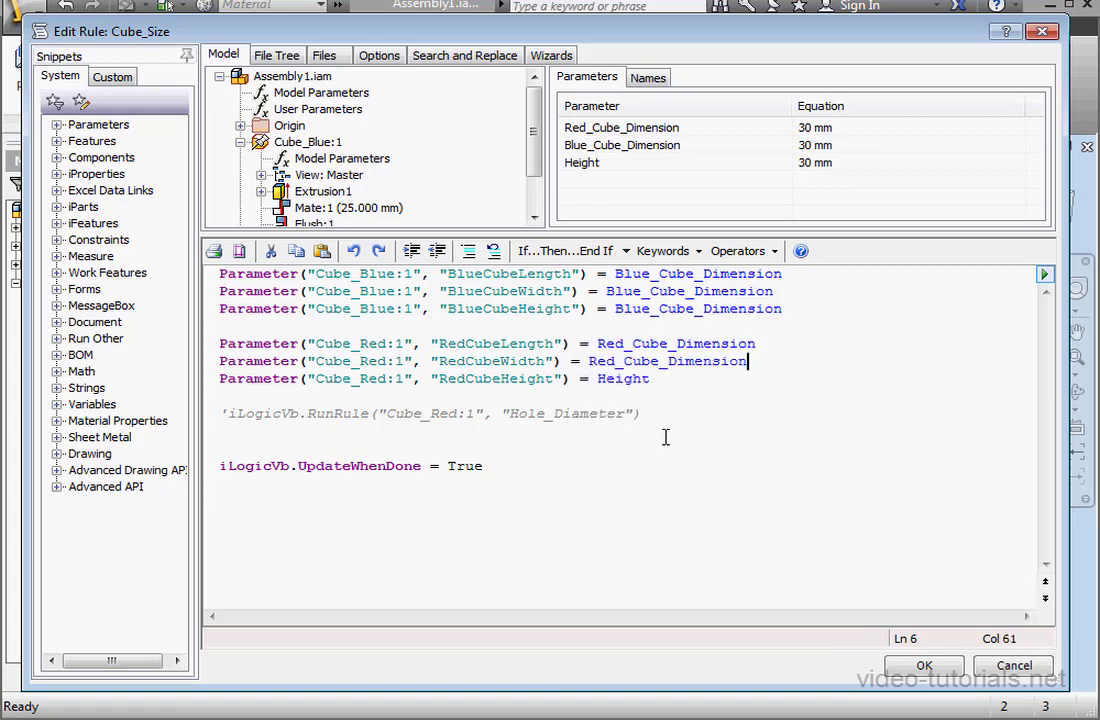
# Replace the RedCubeHeight assignment with the copied Red_Cube_Dimension one and save the Cube_Size rule
pyautogui.click(661, 380)
pyautogui.moveTo(661, 380); pyautogui.dragTo(572, 379)
pyautogui.rightClick(586, 389)
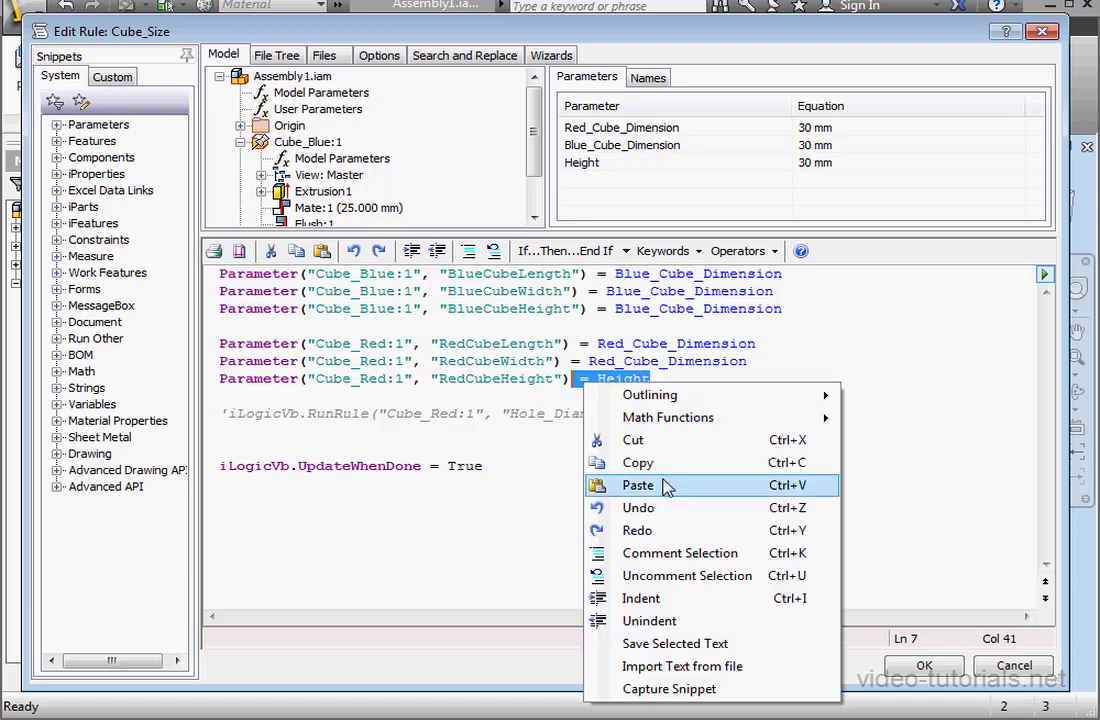
pyautogui.click(600, 488)
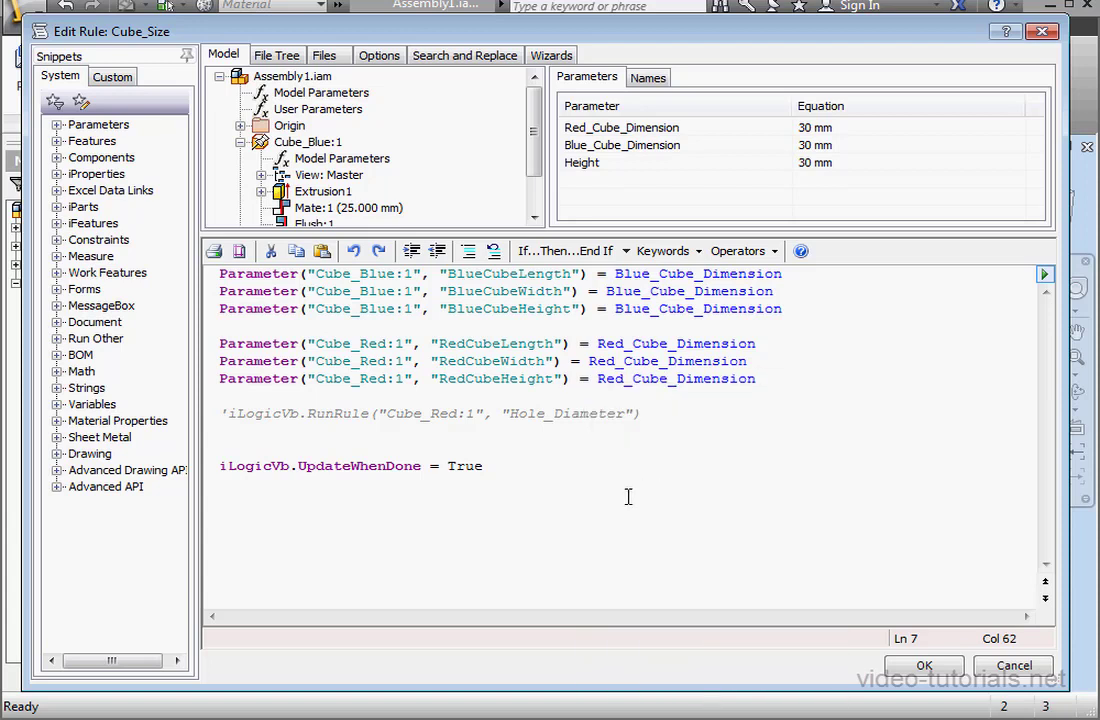
pyautogui.click(924, 665)
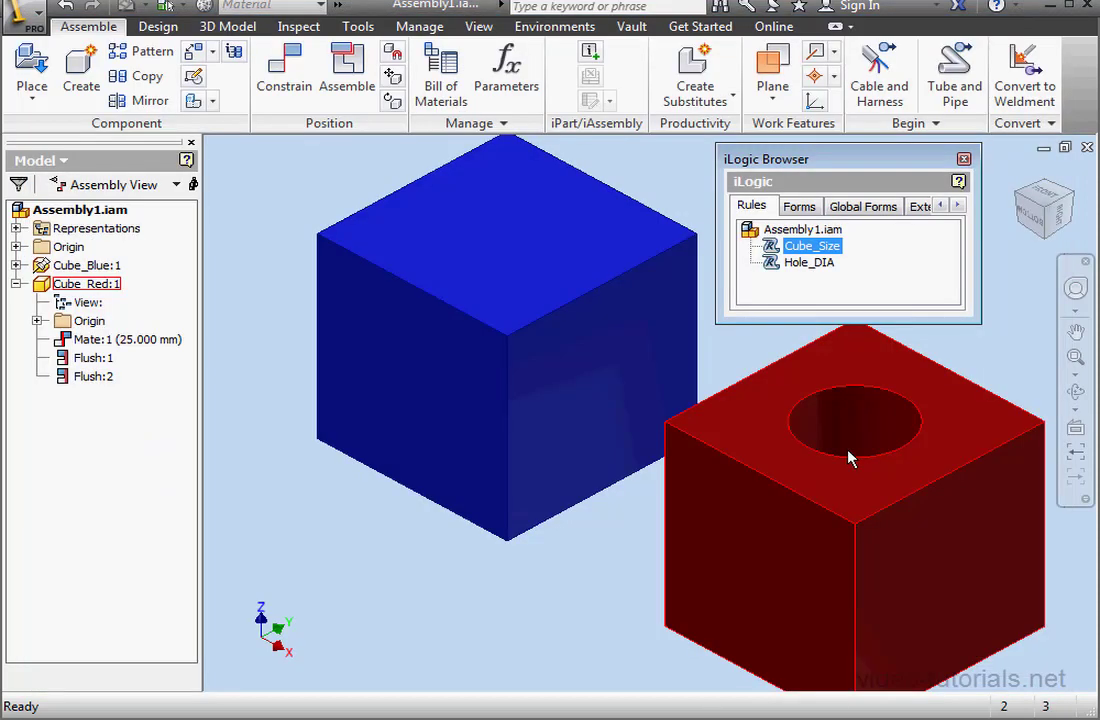
# Open the Parameters Control iLogic form for editing and delete its Height entry
pyautogui.click(799, 206)
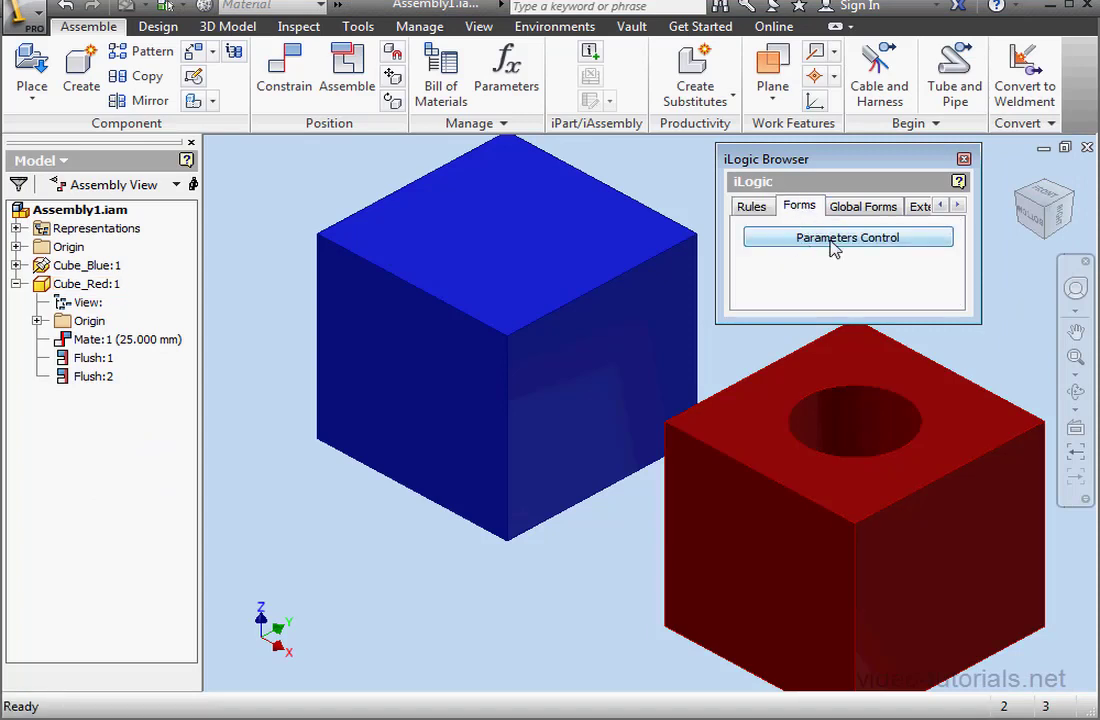
pyautogui.rightClick(833, 247)
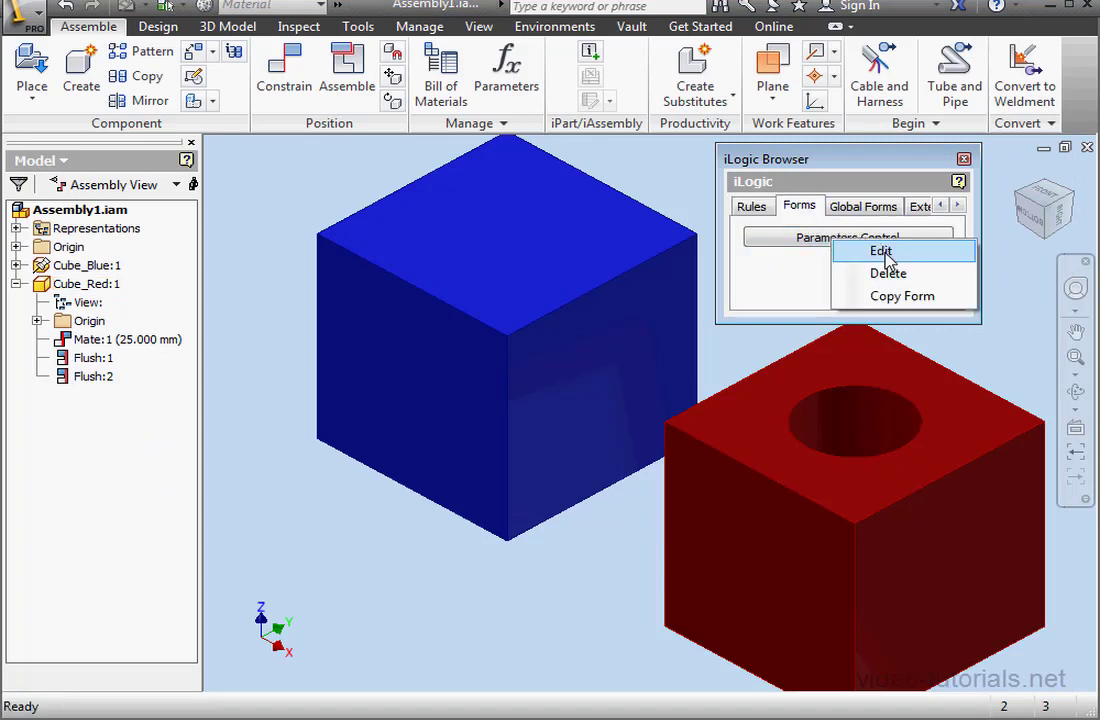
pyautogui.click(884, 252)
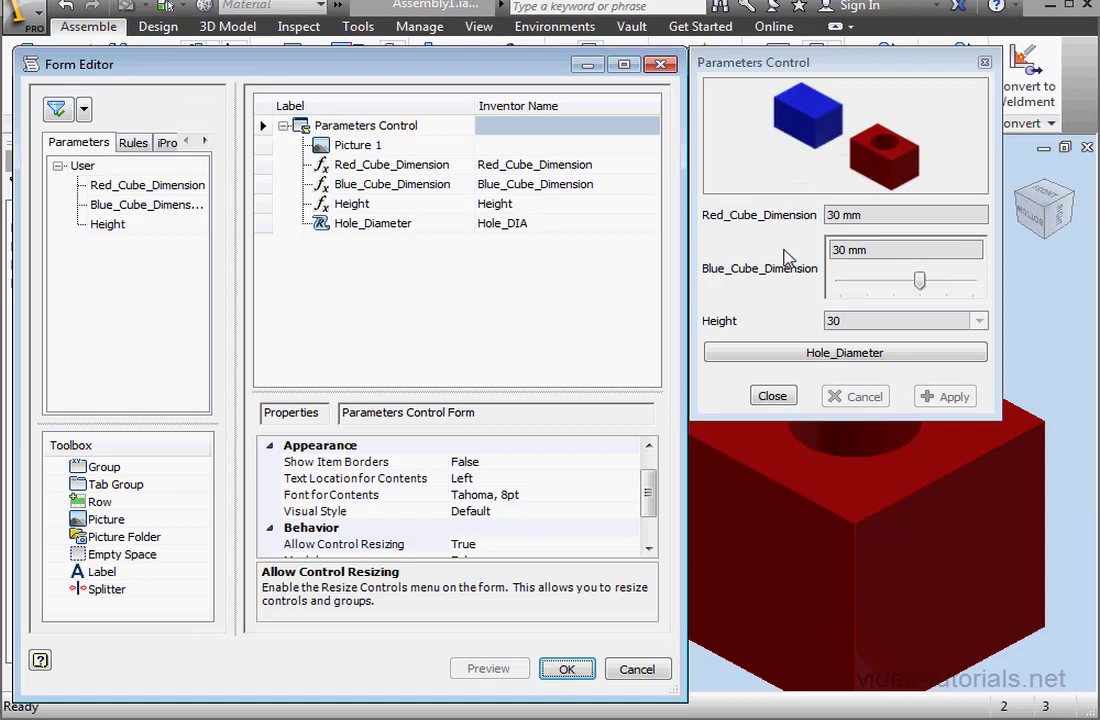
pyautogui.click(325, 205)
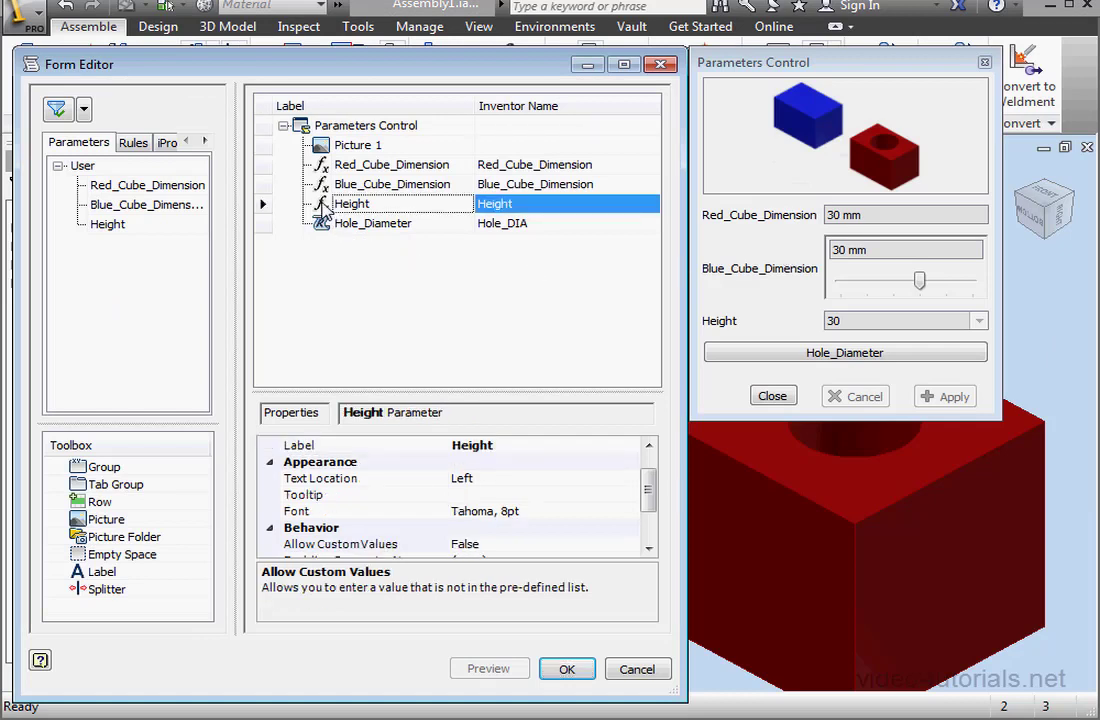
pyautogui.press('Delete')
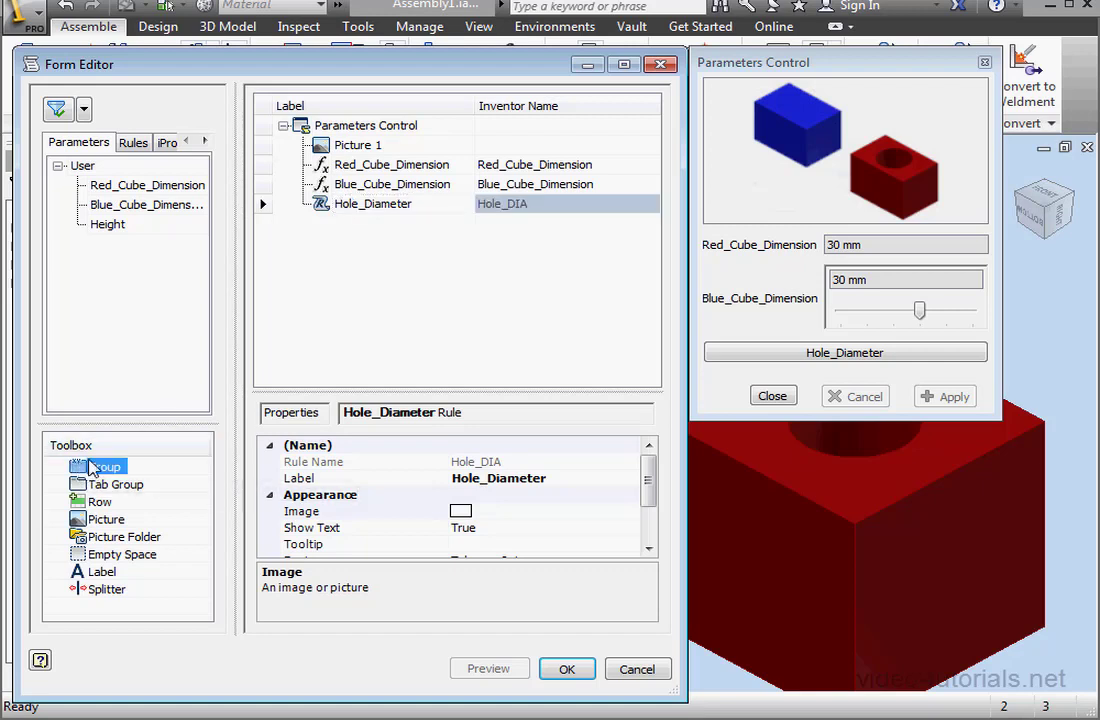
# Add a group below Picture 1 holding the Blue_Cube_Dimension and Red_Cube_Dimension entries, and label the group Cube Dimension
pyautogui.moveTo(95, 467); pyautogui.dragTo(355, 175)
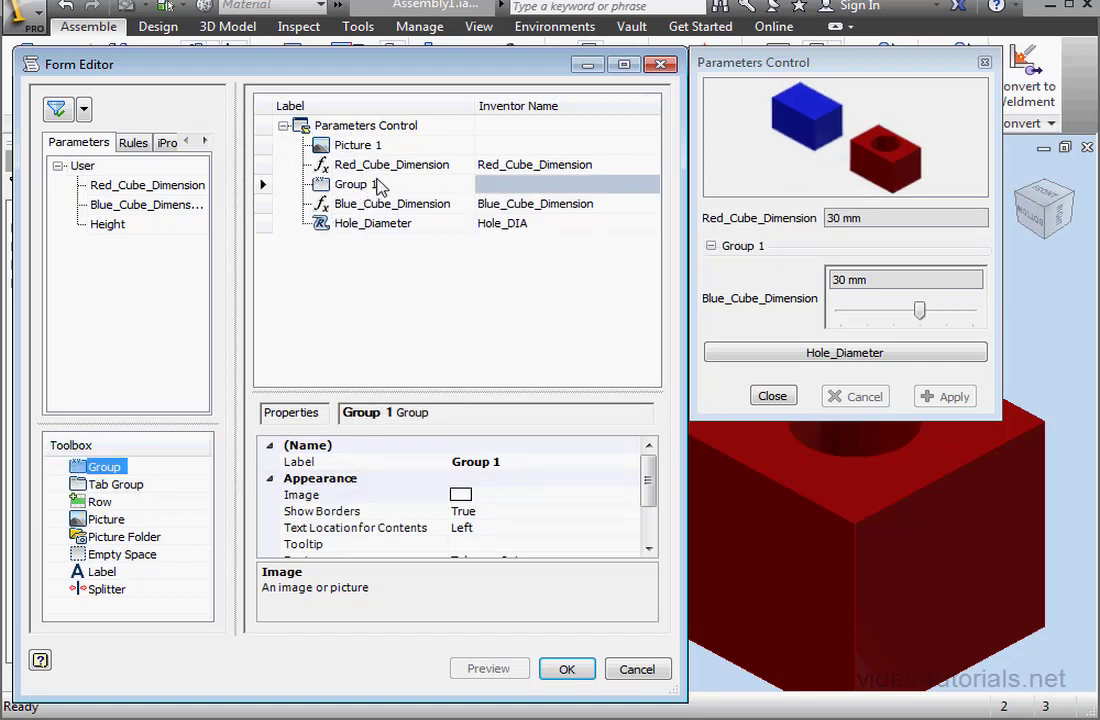
pyautogui.moveTo(379, 168)
pyautogui.mouseDown()
pyautogui.moveTo(362, 186)
pyautogui.moveTo(368, 169)
pyautogui.moveTo(372, 180)
pyautogui.mouseUp()
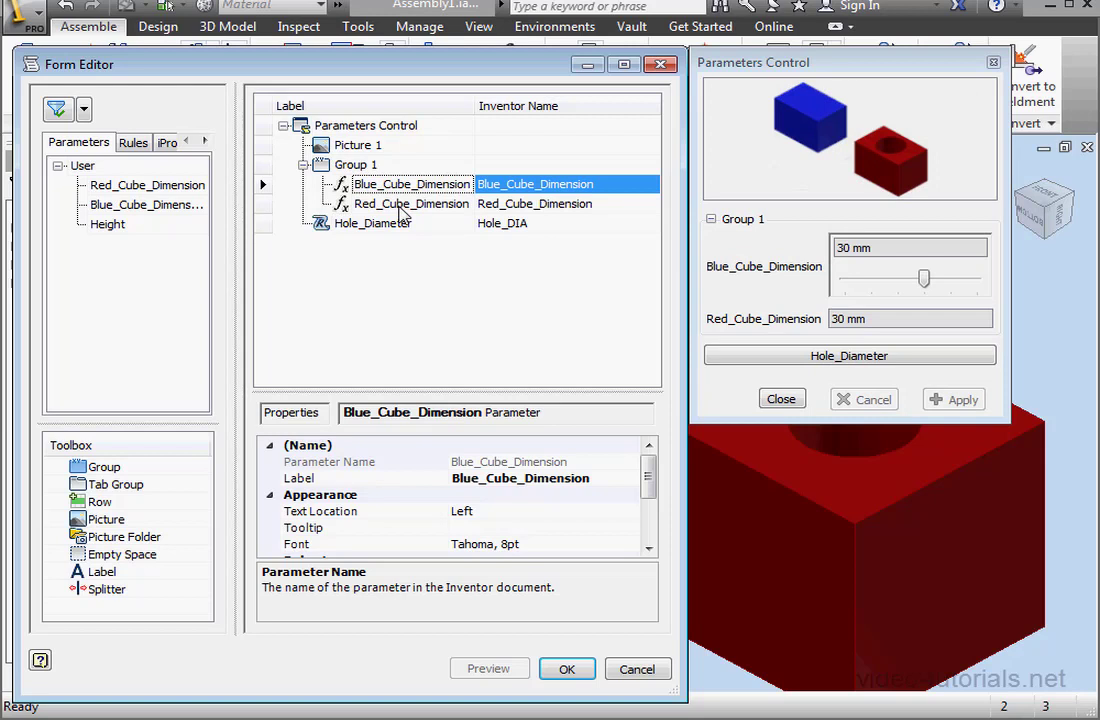
pyautogui.doubleClick(380, 165)
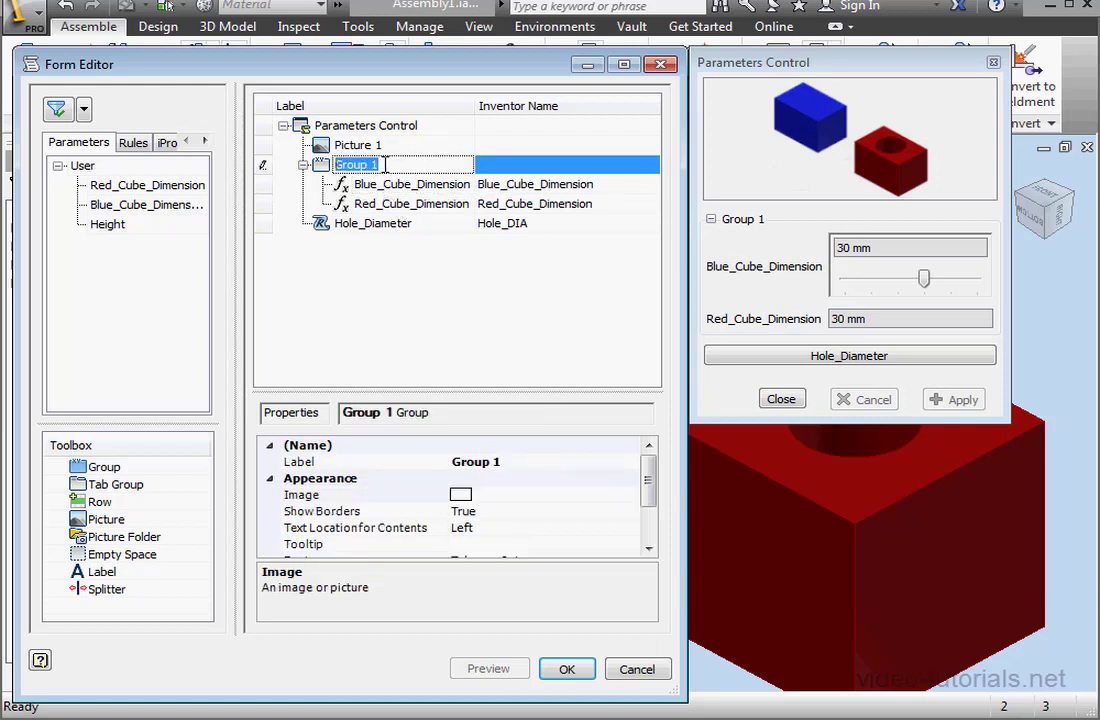
pyautogui.write('Cube Dimension')
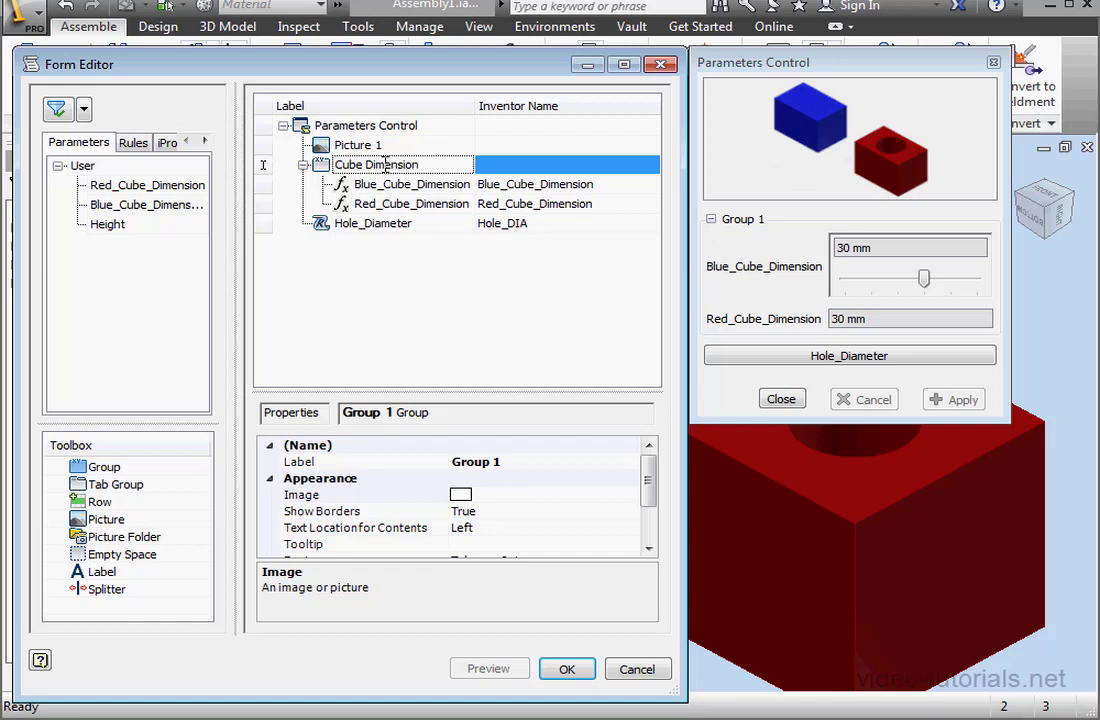
pyautogui.click(411, 186)
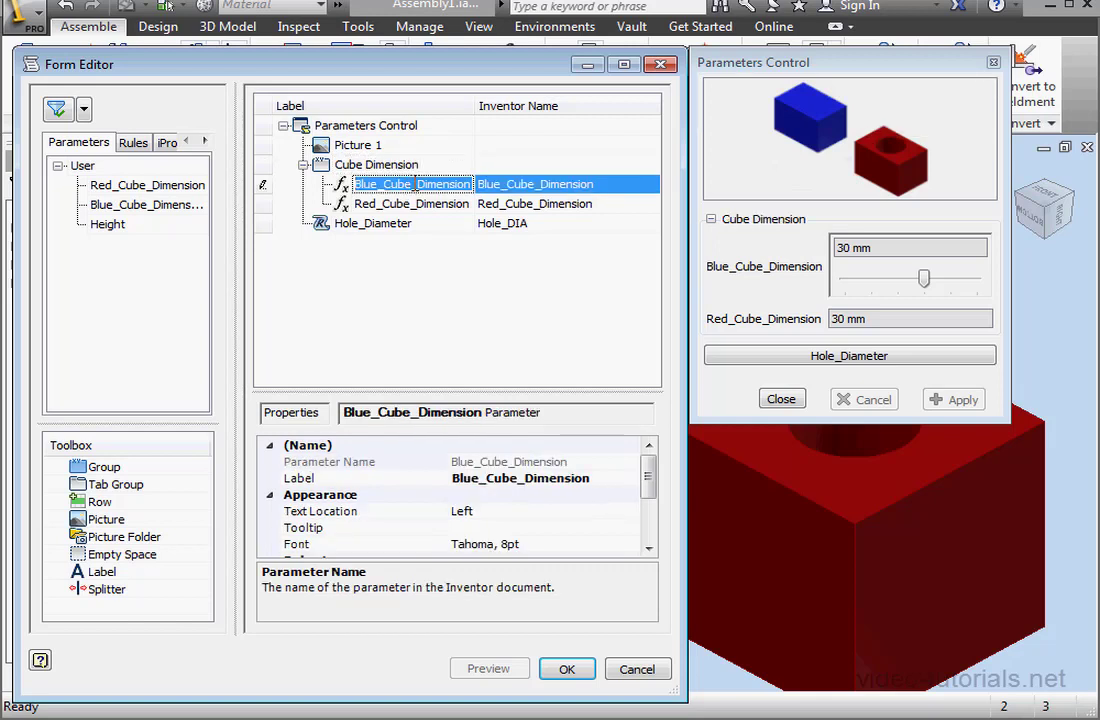
pyautogui.moveTo(413, 184); pyautogui.dragTo(495, 203)
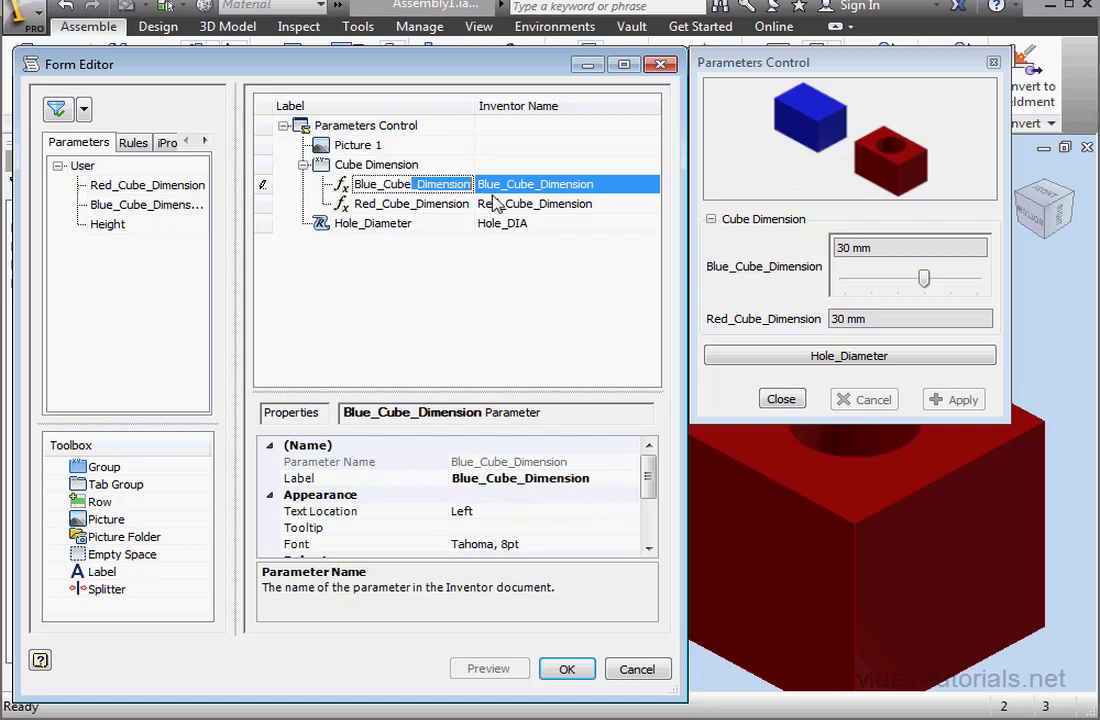
pyautogui.press('BackSpace')
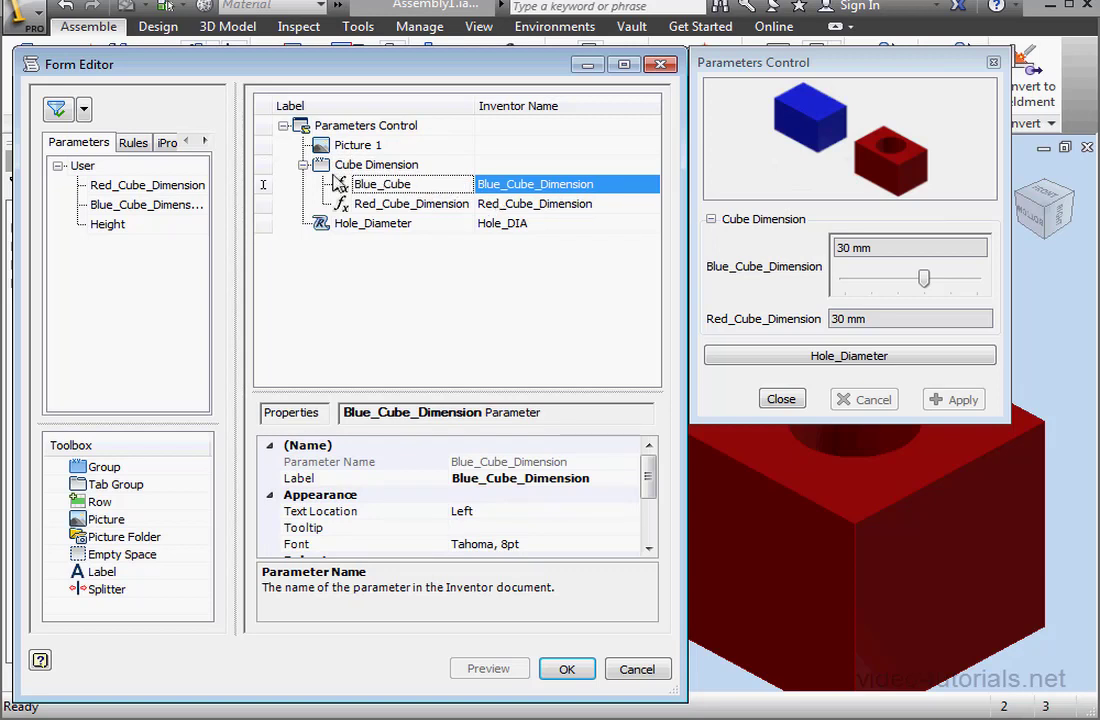
pyautogui.click(383, 184)
pyautogui.press('BackSpace')
# Change the form labels of both the Blue_Cube_Dimension and Red_Cube_Dimension entries to Cube Dimension
pyautogui.moveTo(424, 187); pyautogui.dragTo(320, 190)
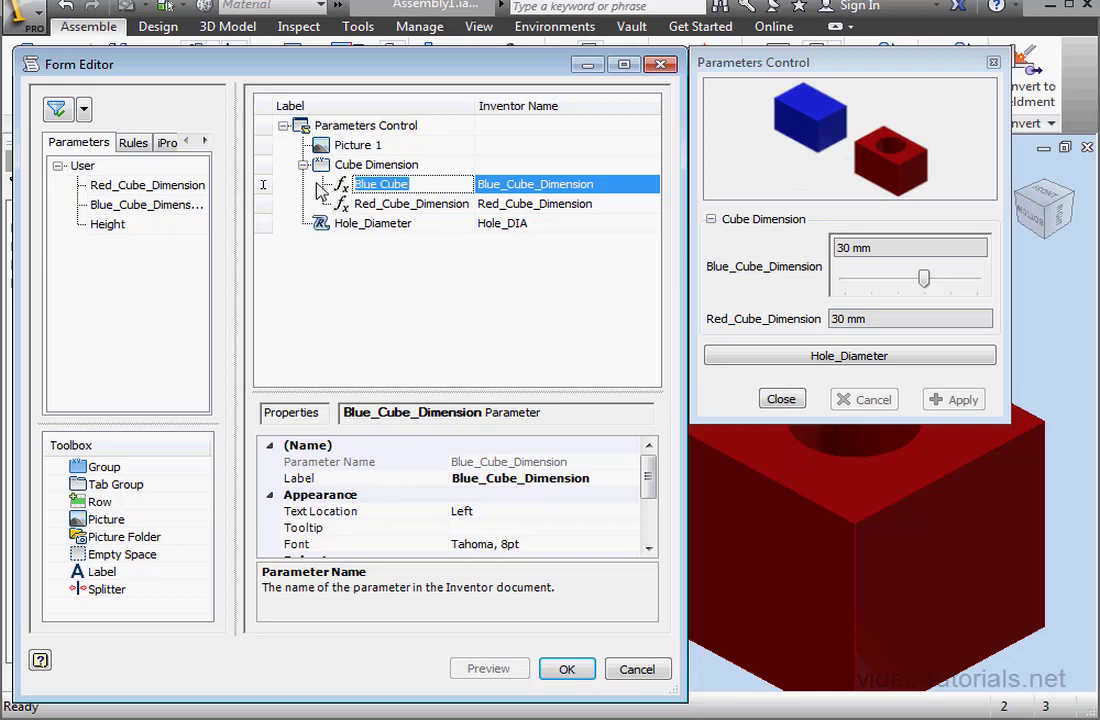
pyautogui.write('Cube Dimens')
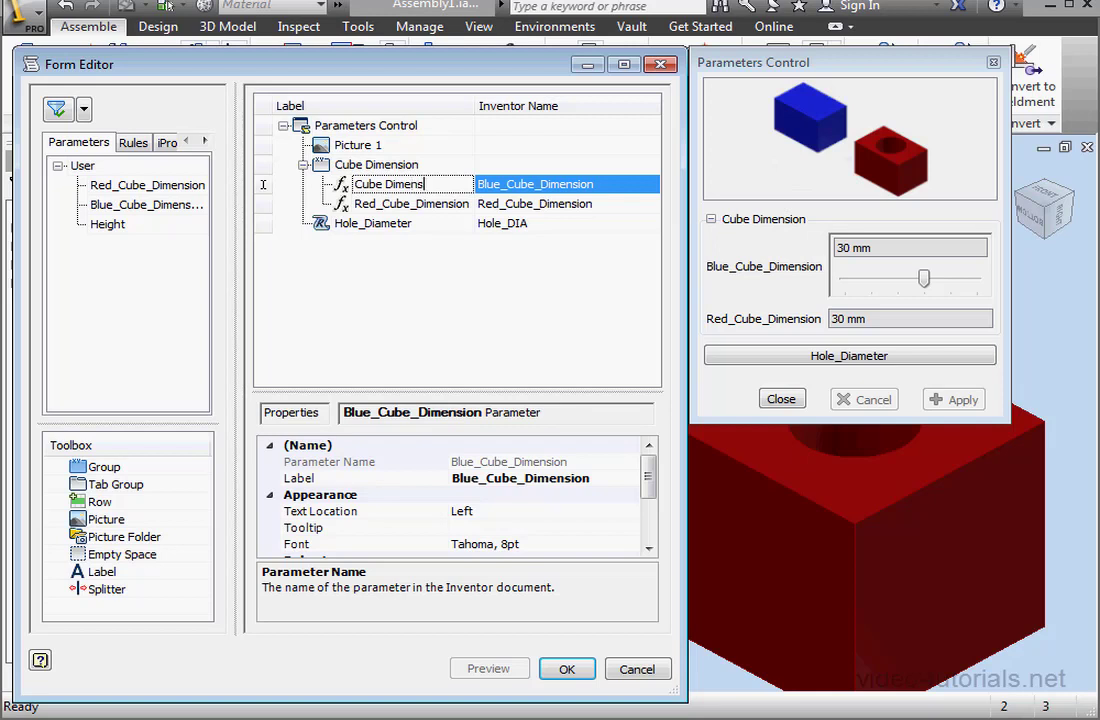
pyautogui.write('ion')
pyautogui.moveTo(438, 184); pyautogui.dragTo(352, 183)
pyautogui.rightClick(365, 190)
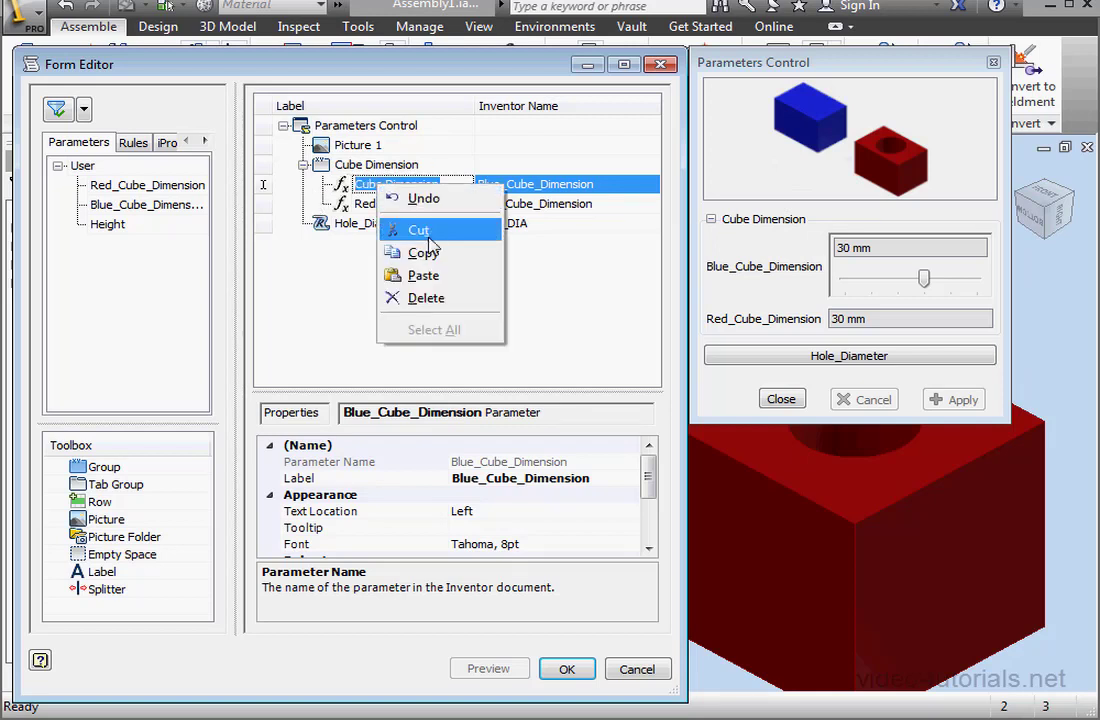
pyautogui.click(385, 249)
pyautogui.doubleClick(418, 204)
pyautogui.rightClick(459, 201)
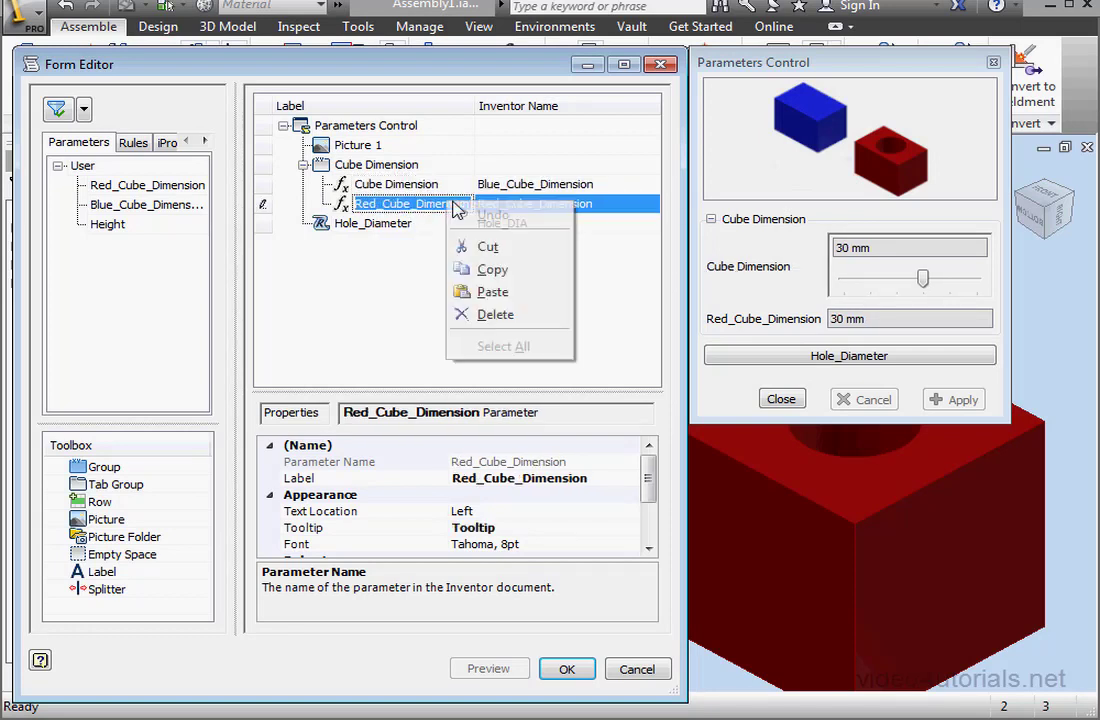
pyautogui.click(490, 288)
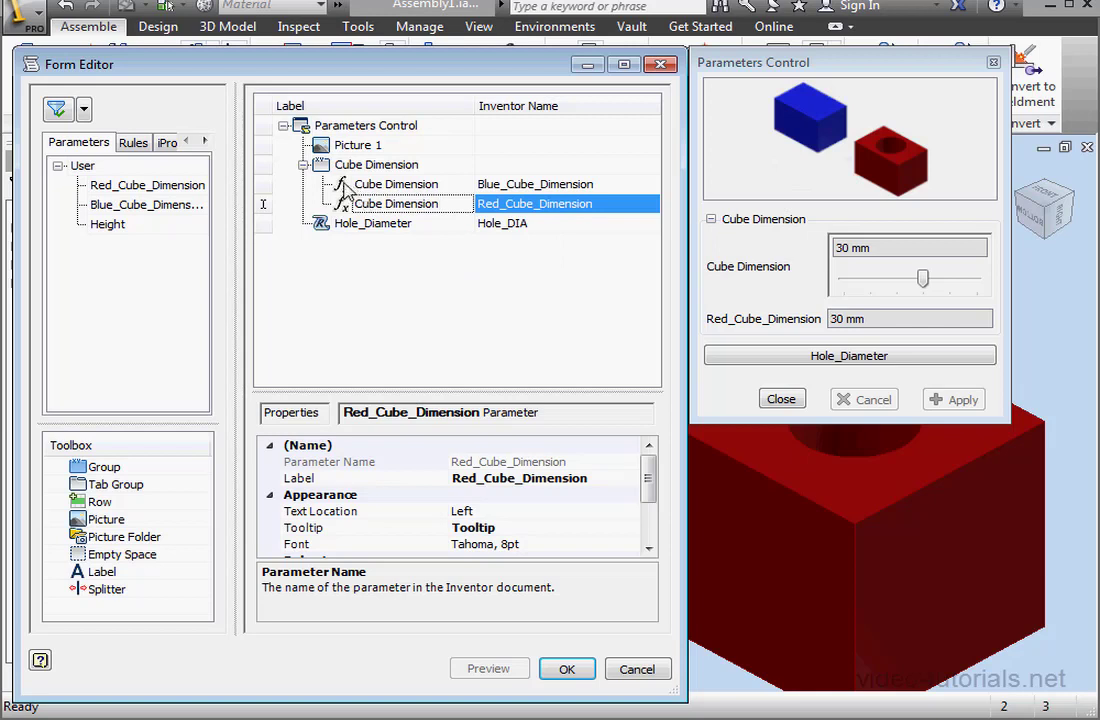
# Set the edit control type of the form's Blue_Cube_Dimension entry to Text Box
pyautogui.click(312, 183)
pyautogui.moveTo(648, 472); pyautogui.dragTo(657, 522)
pyautogui.click(630, 495)
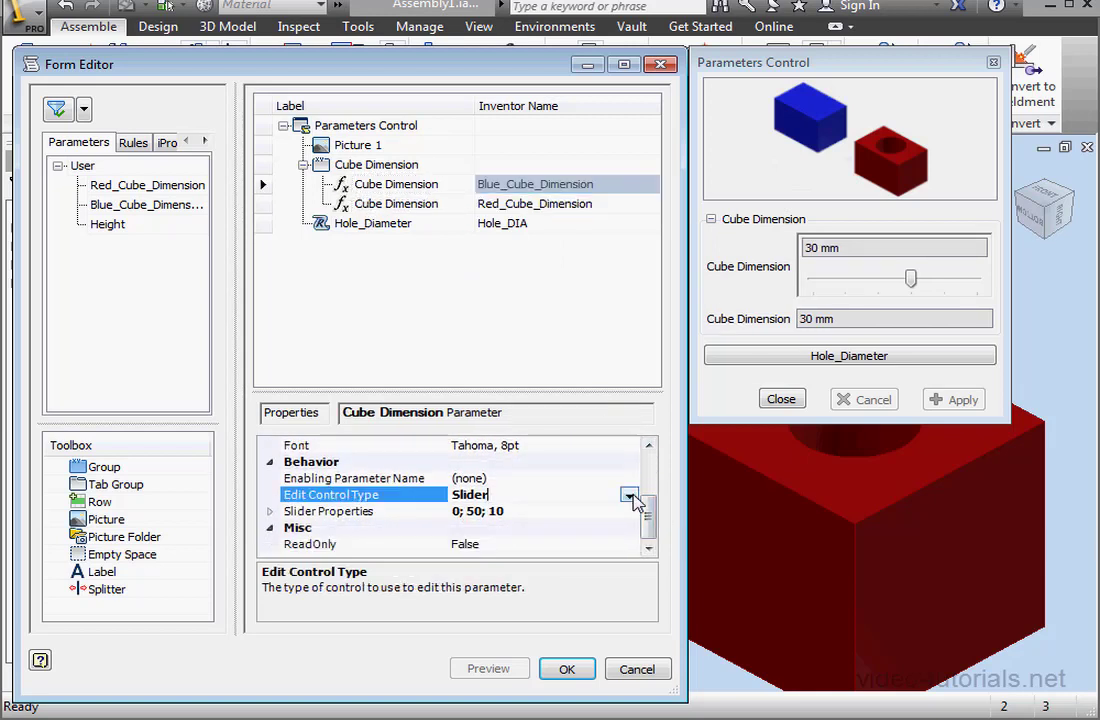
pyautogui.click(629, 495)
pyautogui.click(592, 512)
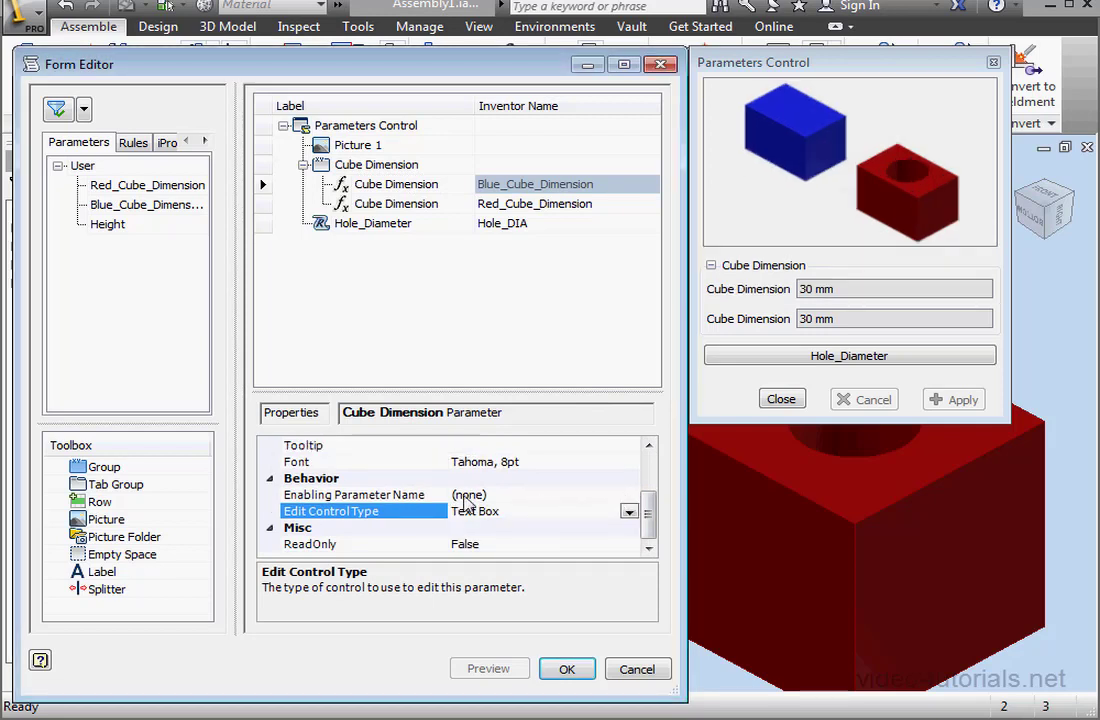
# Add two tab groups inside the Cube Dimension group, placing the Blue_Cube_Dimension entry in the first and Red_Cube_Dimension in the second
pyautogui.moveTo(86, 488); pyautogui.dragTo(383, 168)
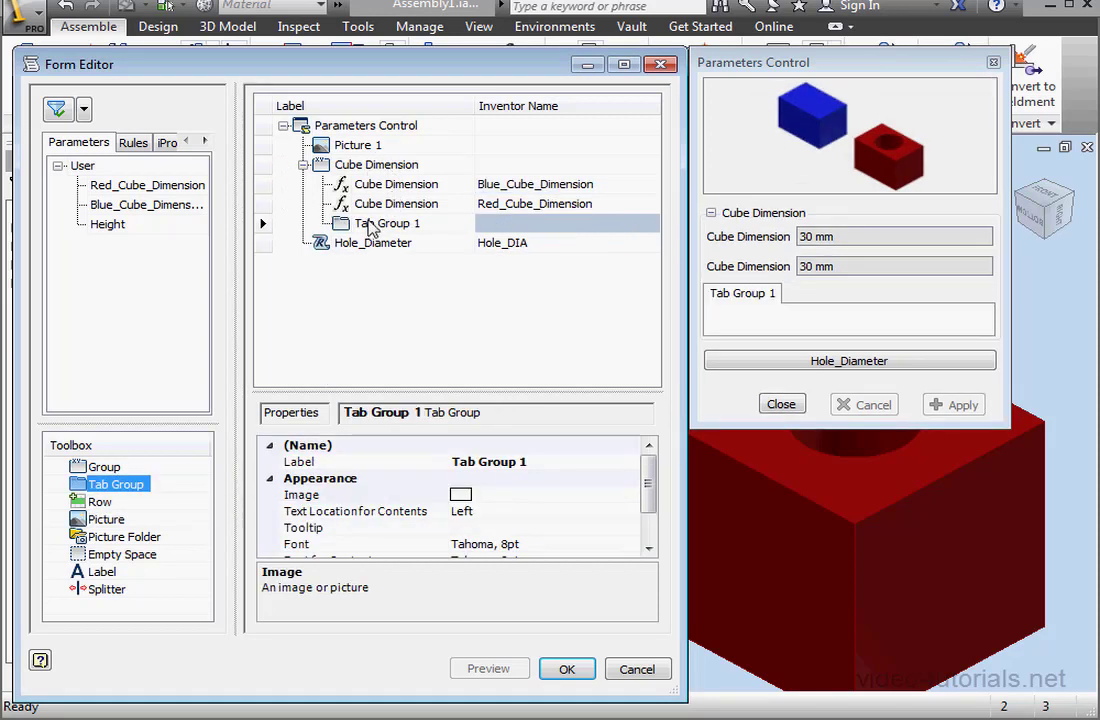
pyautogui.moveTo(75, 493); pyautogui.dragTo(383, 192)
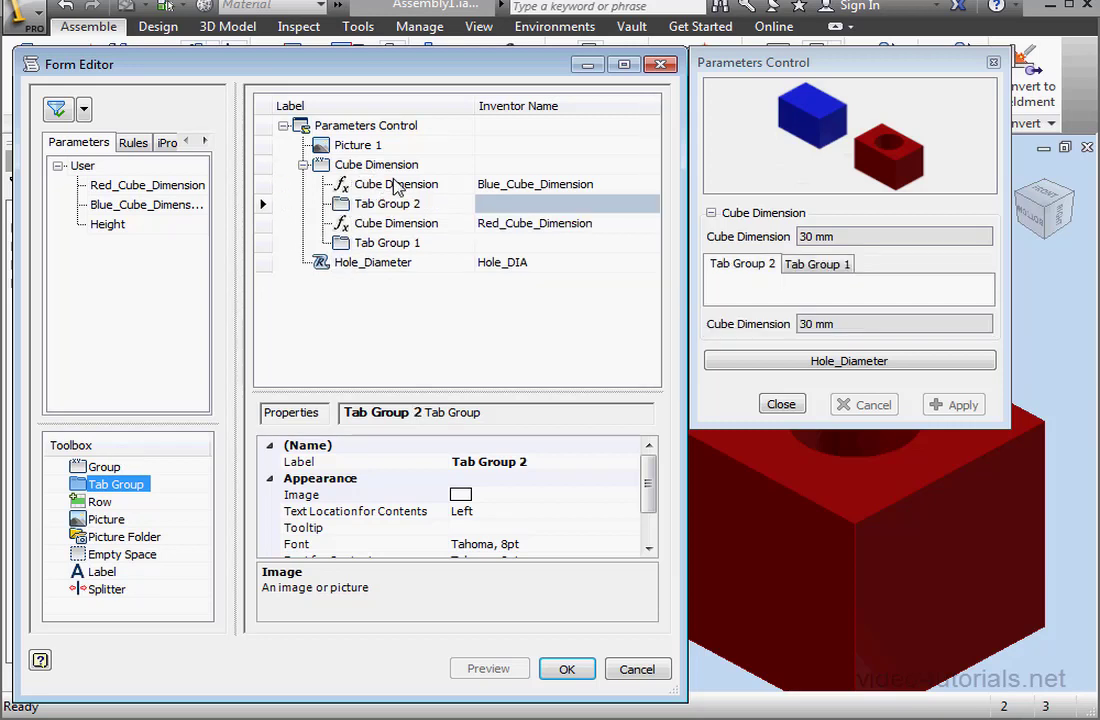
pyautogui.moveTo(393, 186); pyautogui.dragTo(415, 230)
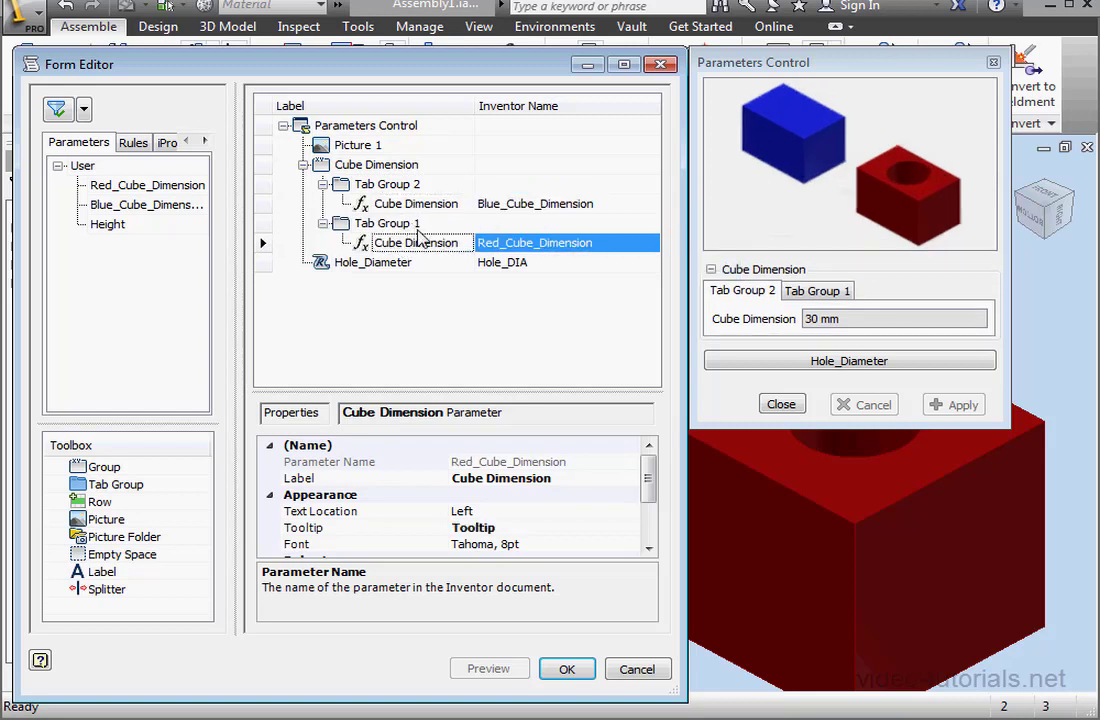
# Rename the tab group holding Blue_Cube_Dimension to Blue and the one holding Red_Cube_Dimension to Red
pyautogui.doubleClick(428, 185)
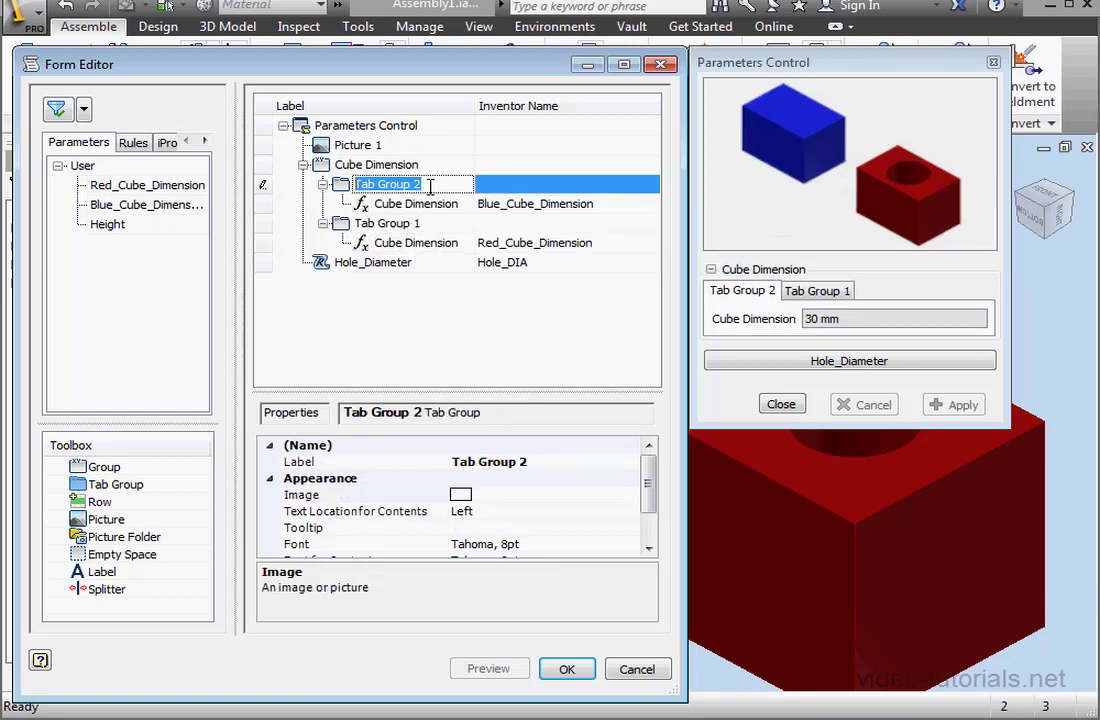
pyautogui.write('Blue')
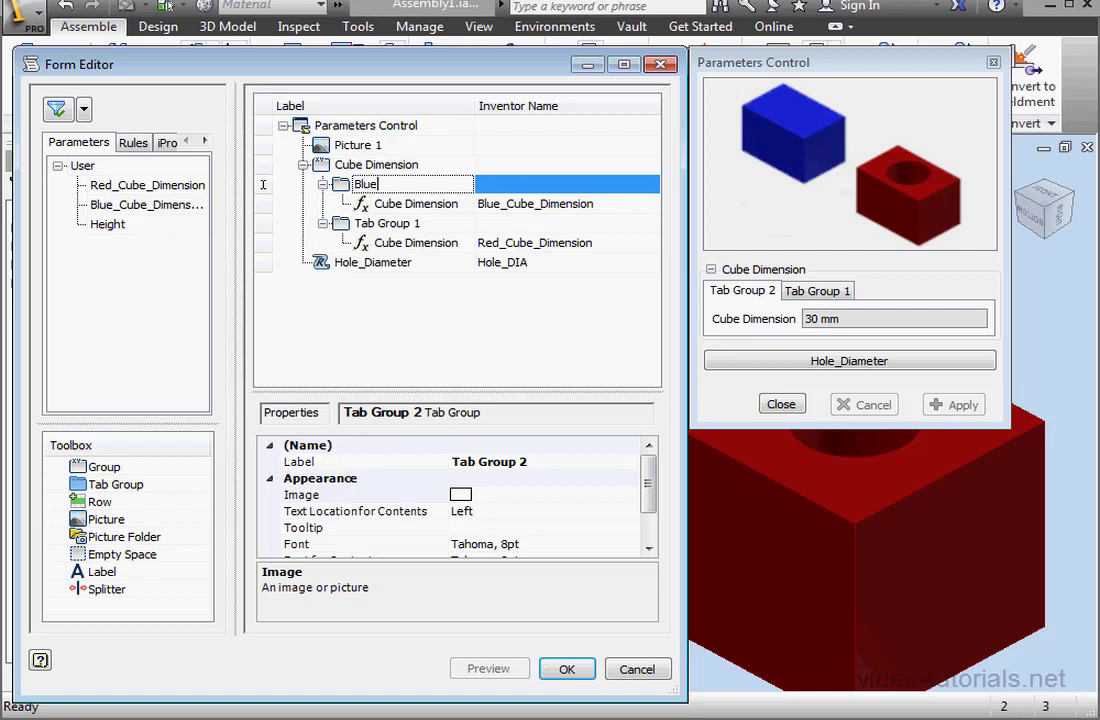
pyautogui.doubleClick(412, 222)
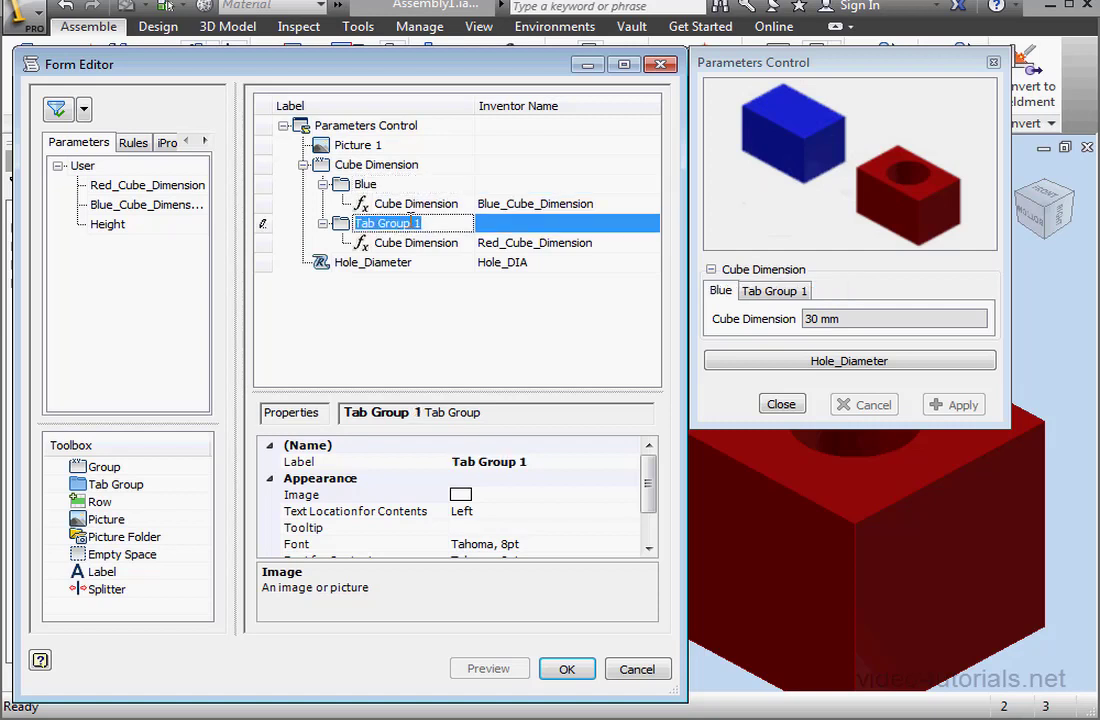
pyautogui.write('R')
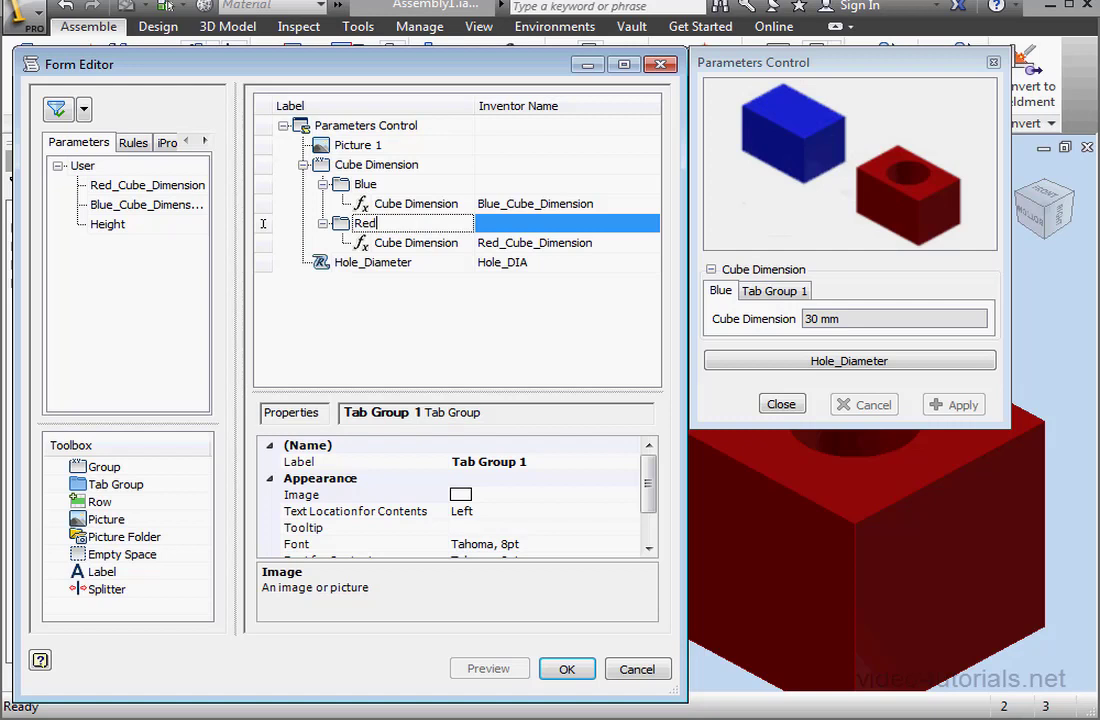
# Finish naming the tab group that holds Red_Cube_Dimension as Red and save the edited Parameters Control form
pyautogui.write('ed')
pyautogui.press('Return')
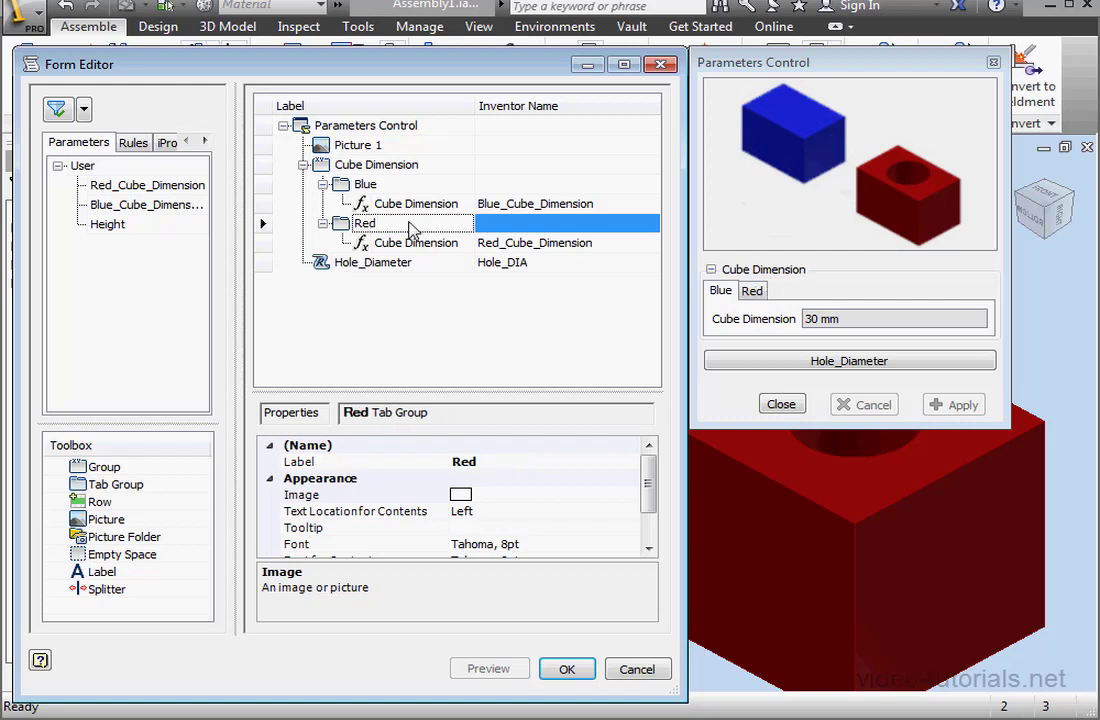
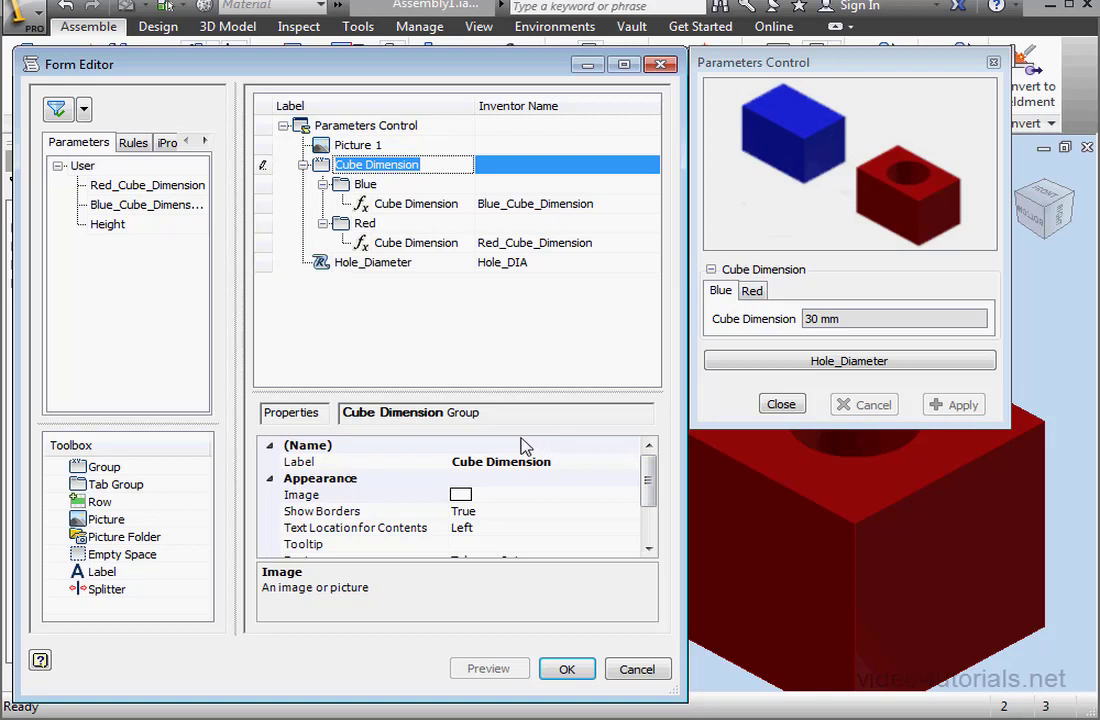
pyautogui.click(568, 670)
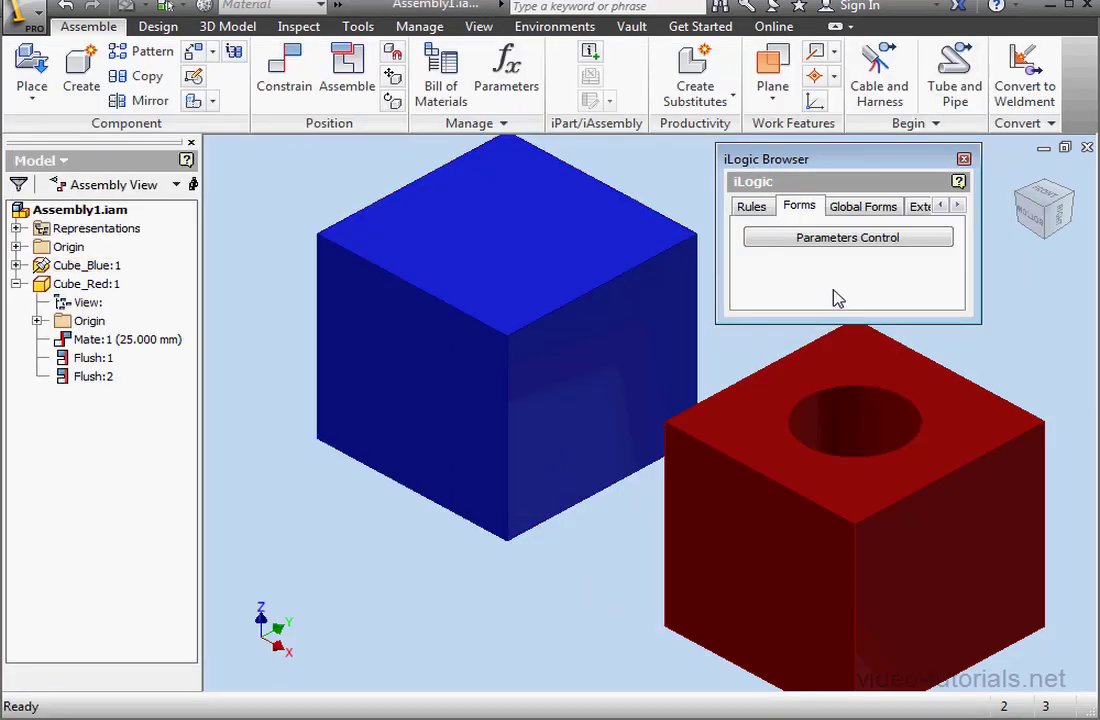
pyautogui.click(866, 240)
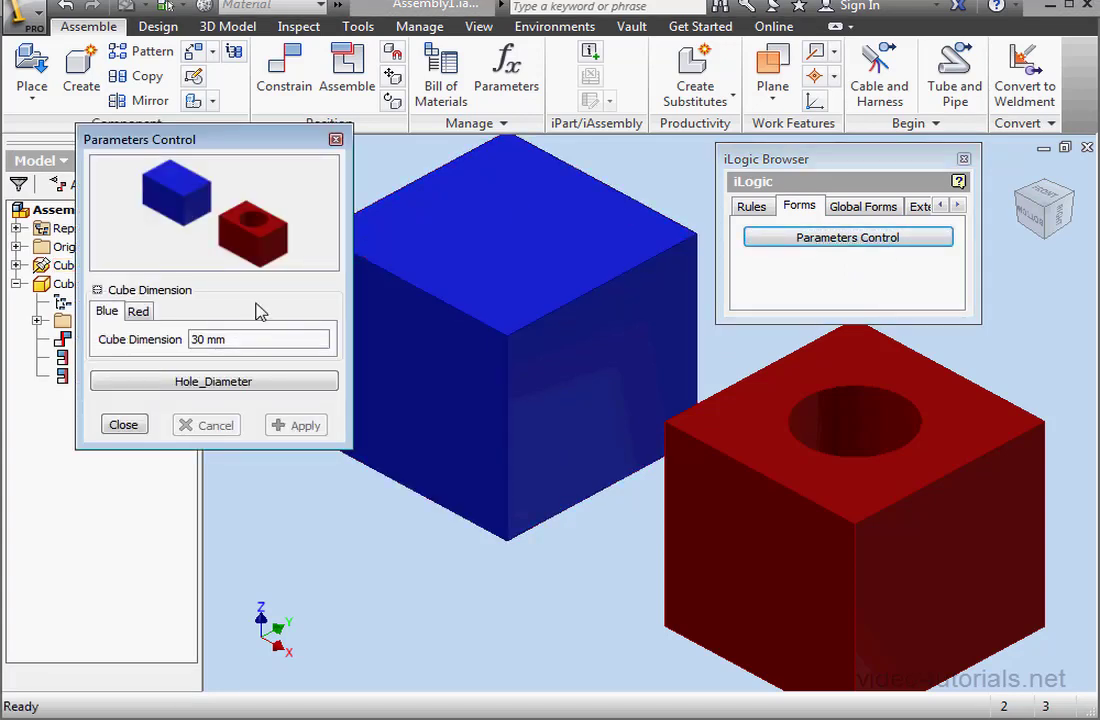
pyautogui.doubleClick(196, 339)
pyautogui.write('20')
pyautogui.click(138, 311)
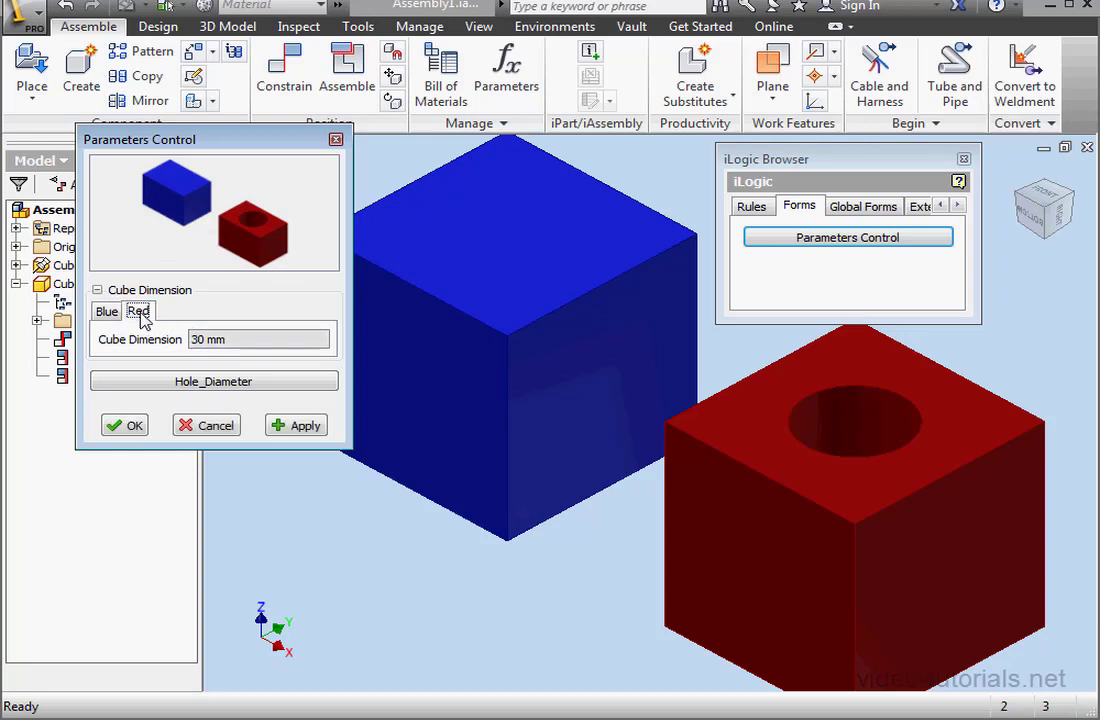
pyautogui.doubleClick(196, 339)
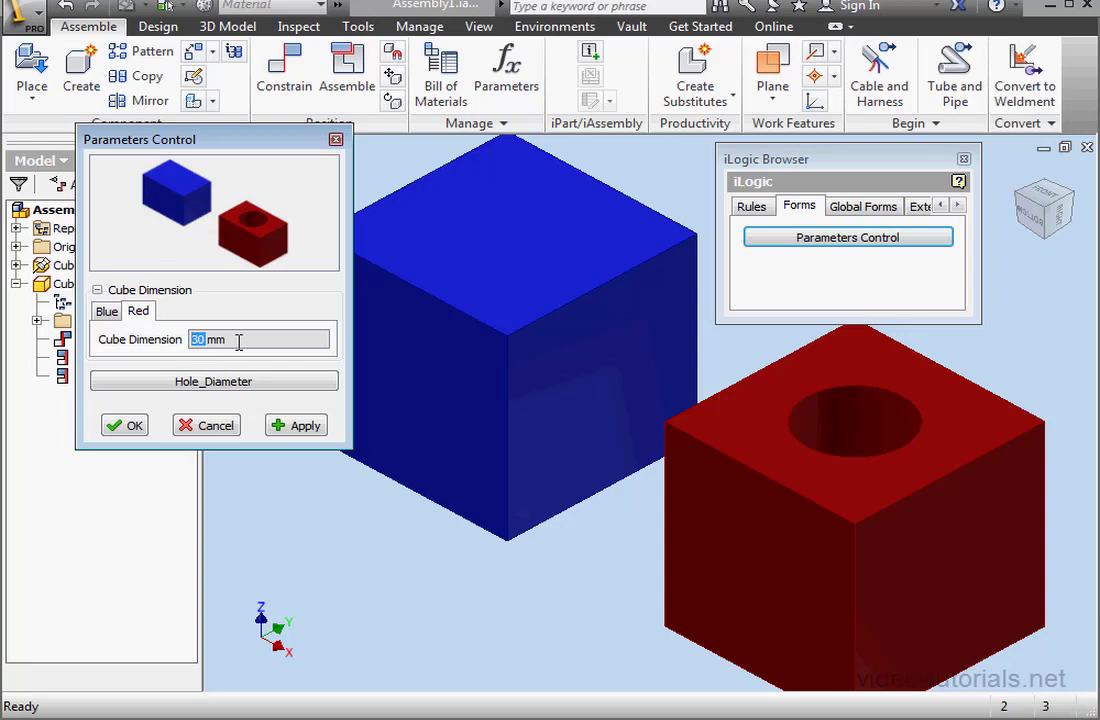
pyautogui.click(216, 339)
pyautogui.doubleClick(196, 339)
pyautogui.click(210, 427)
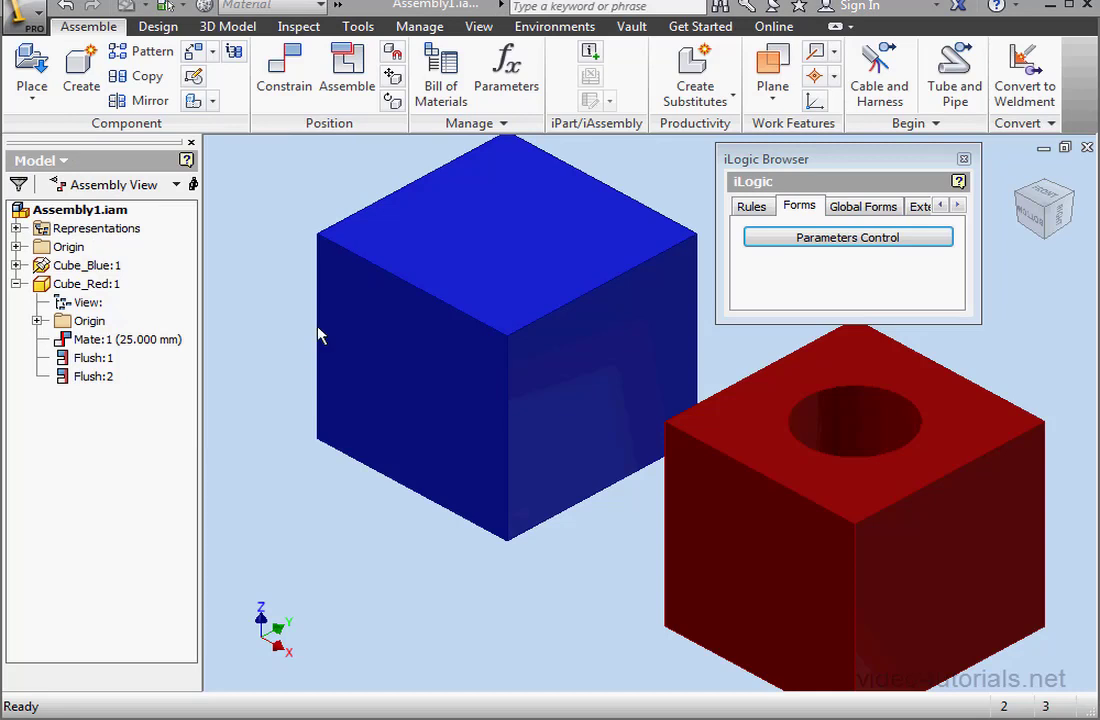
# Edit the Parameters Control form so the Red_Cube_Dimension entry has ReadOnly set to False, and save the form
pyautogui.rightClick(848, 243)
pyautogui.click(895, 250)
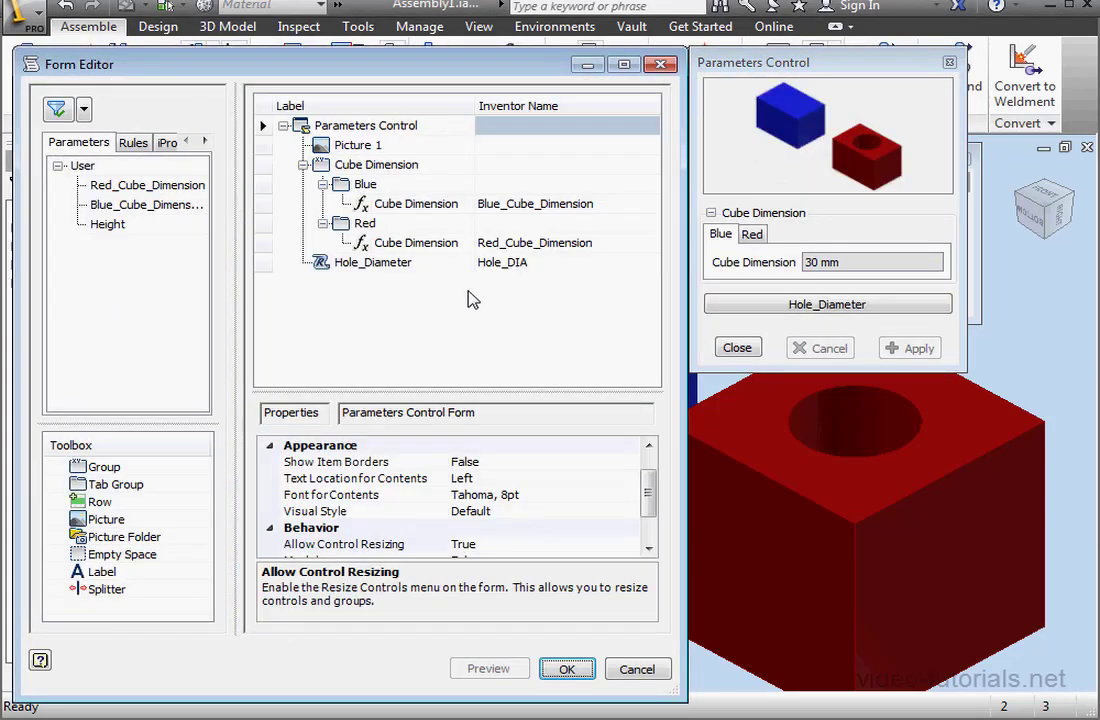
pyautogui.click(360, 248)
pyautogui.scroll(-3, 648, 495)
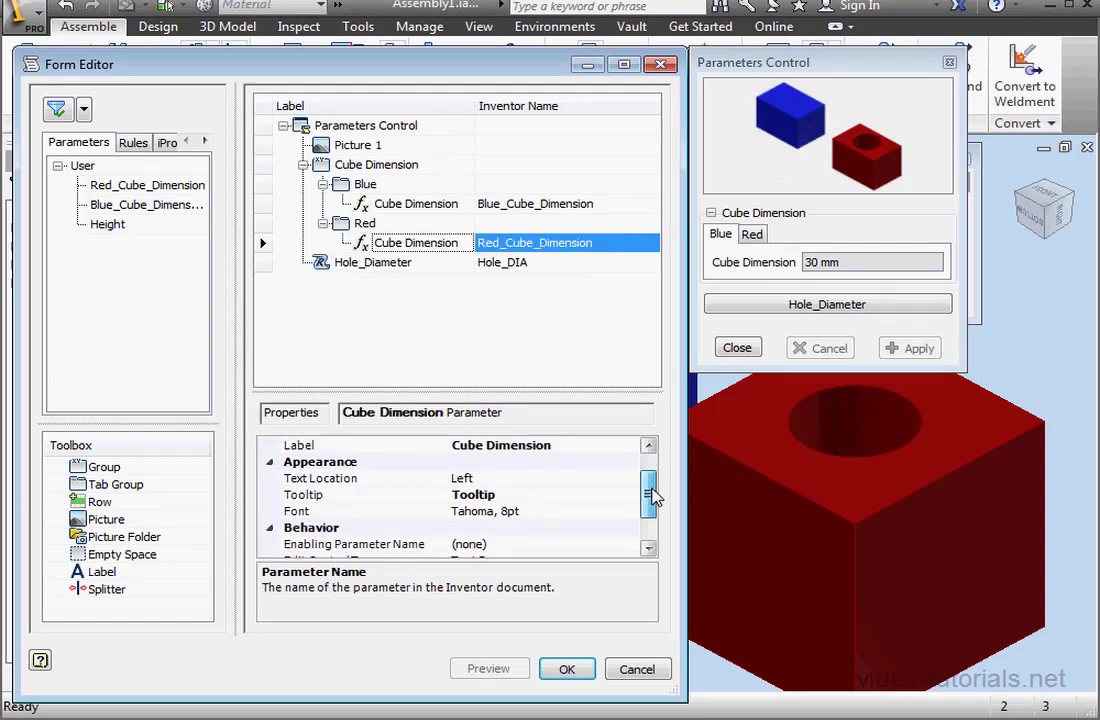
pyautogui.click(603, 560)
pyautogui.click(626, 545)
pyautogui.click(629, 544)
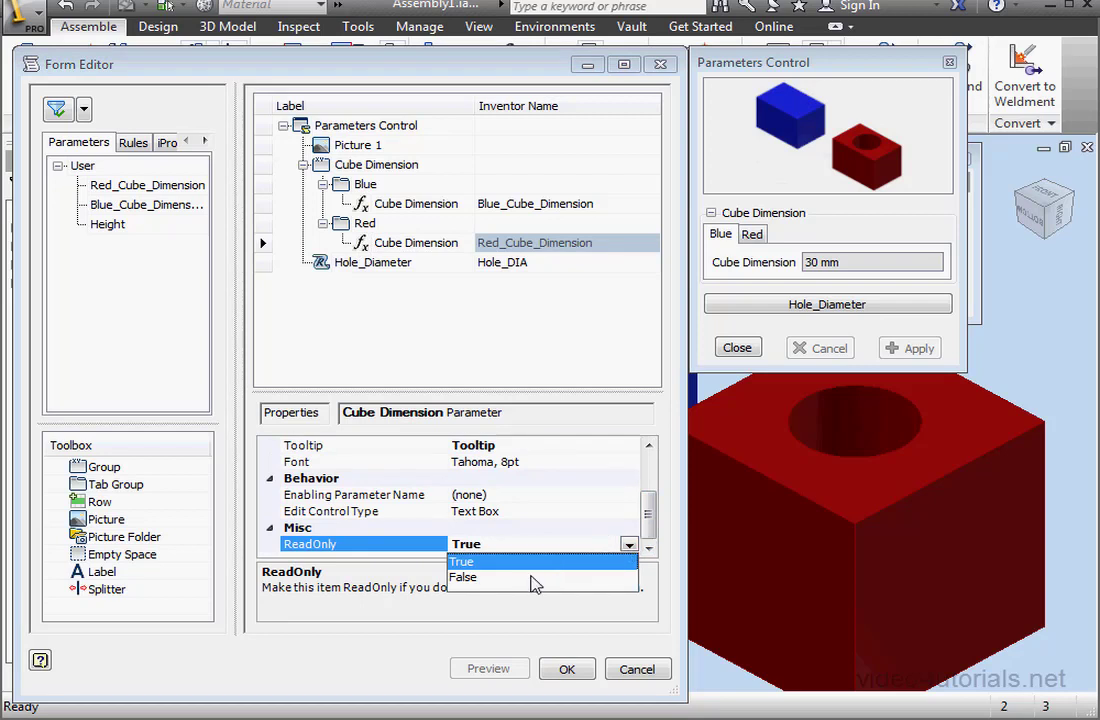
pyautogui.click(508, 580)
pyautogui.click(566, 669)
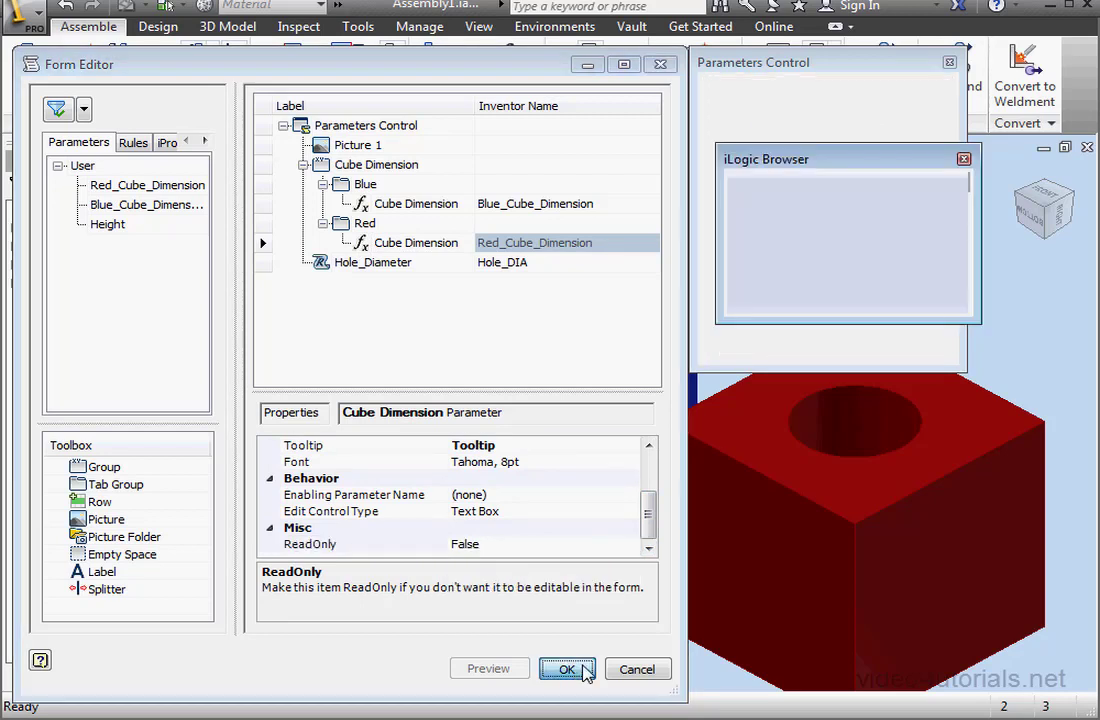
# Through the Parameters Control form, set the blue cube dimension to 20 mm and the red cube dimension to 25 mm, and apply both
pyautogui.click(823, 240)
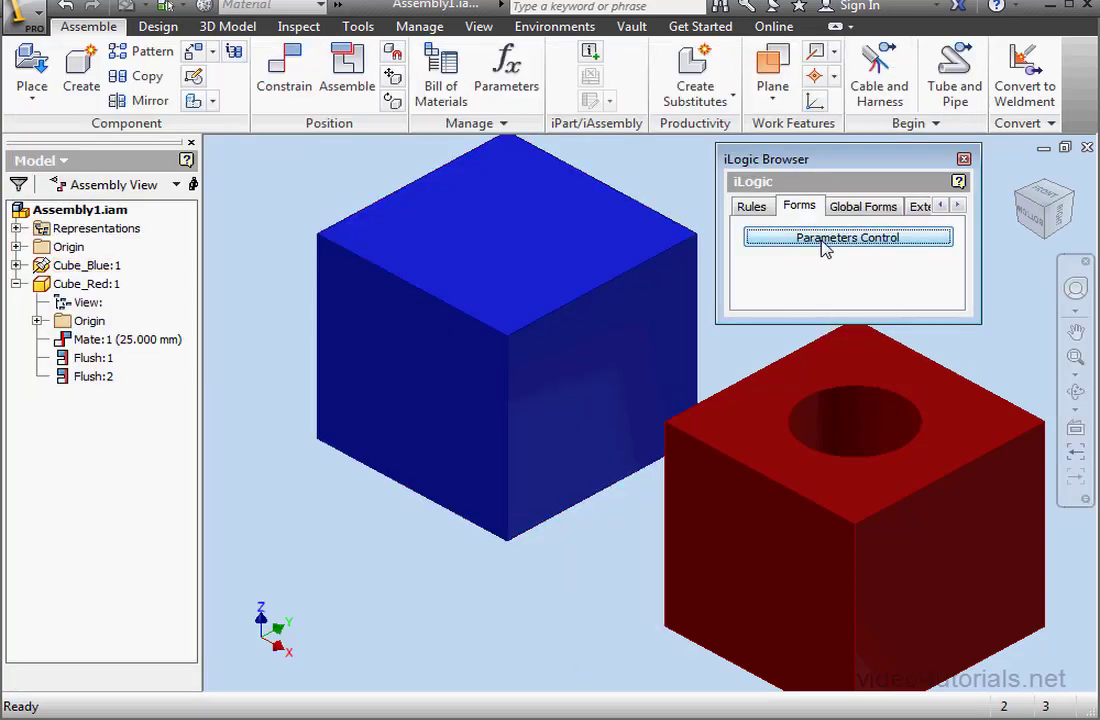
pyautogui.doubleClick(197, 339)
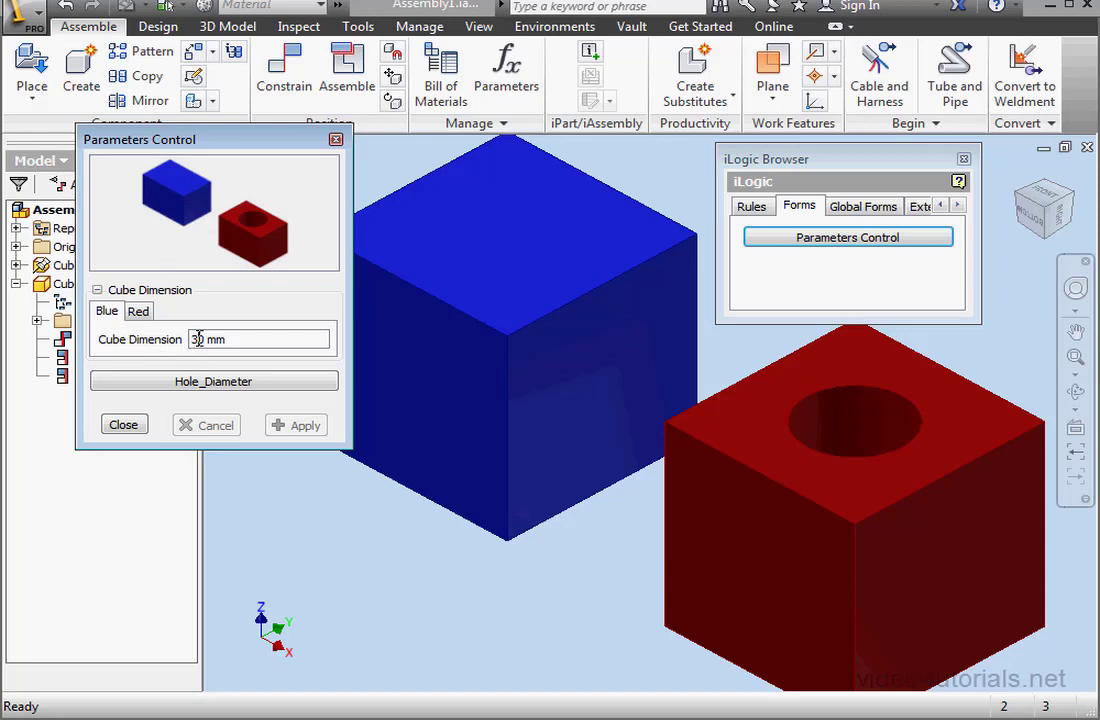
pyautogui.write('20')
pyautogui.click(138, 312)
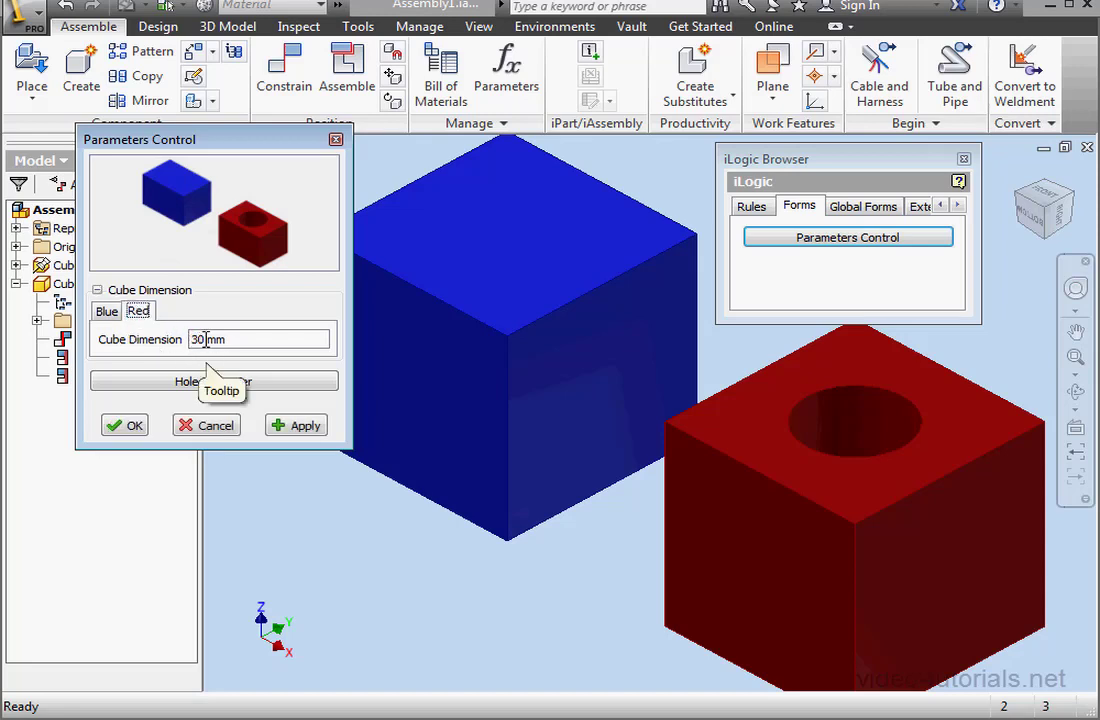
pyautogui.doubleClick(197, 339)
pyautogui.write('25')
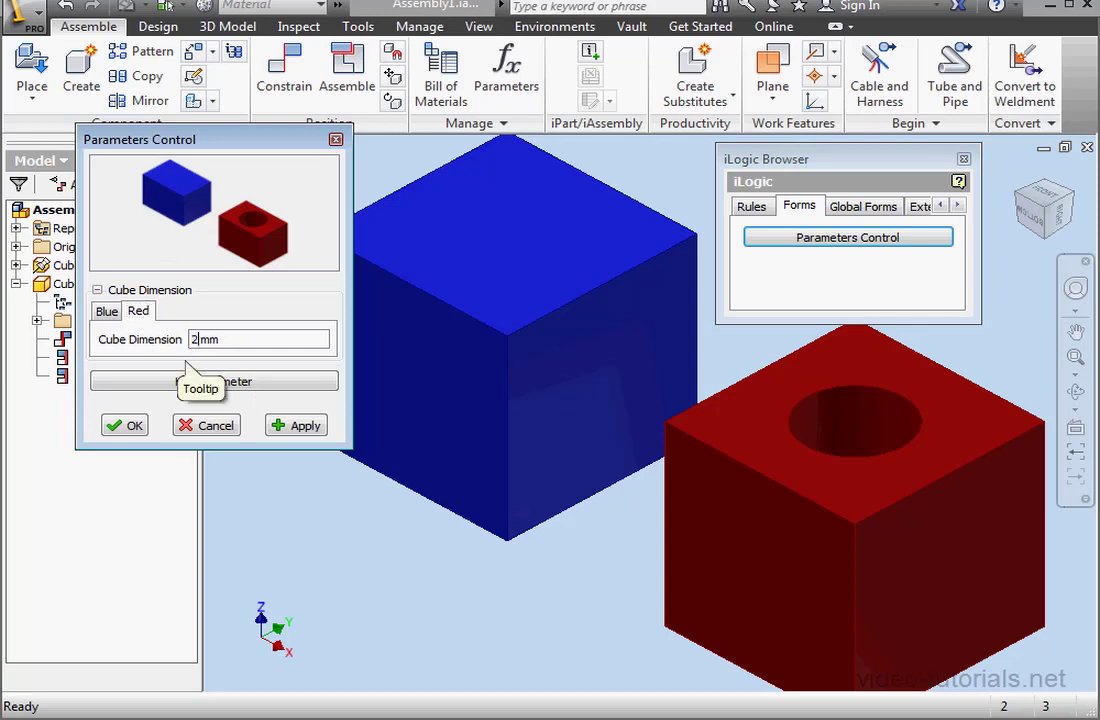
pyautogui.press('Tab')
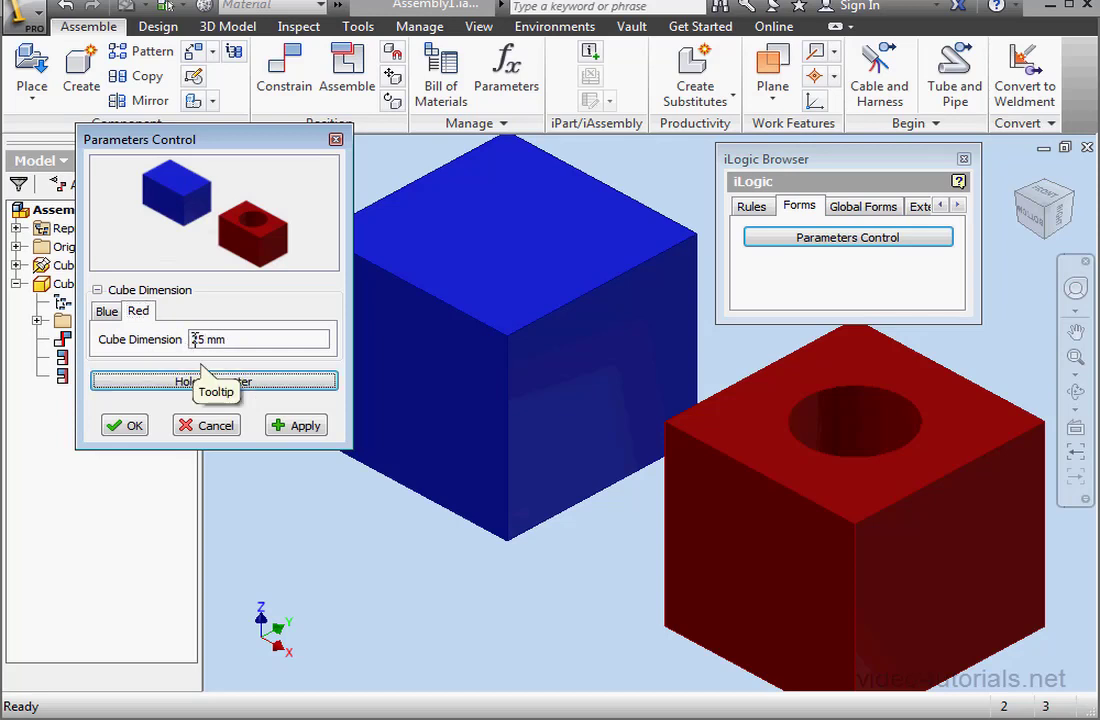
pyautogui.click(306, 427)
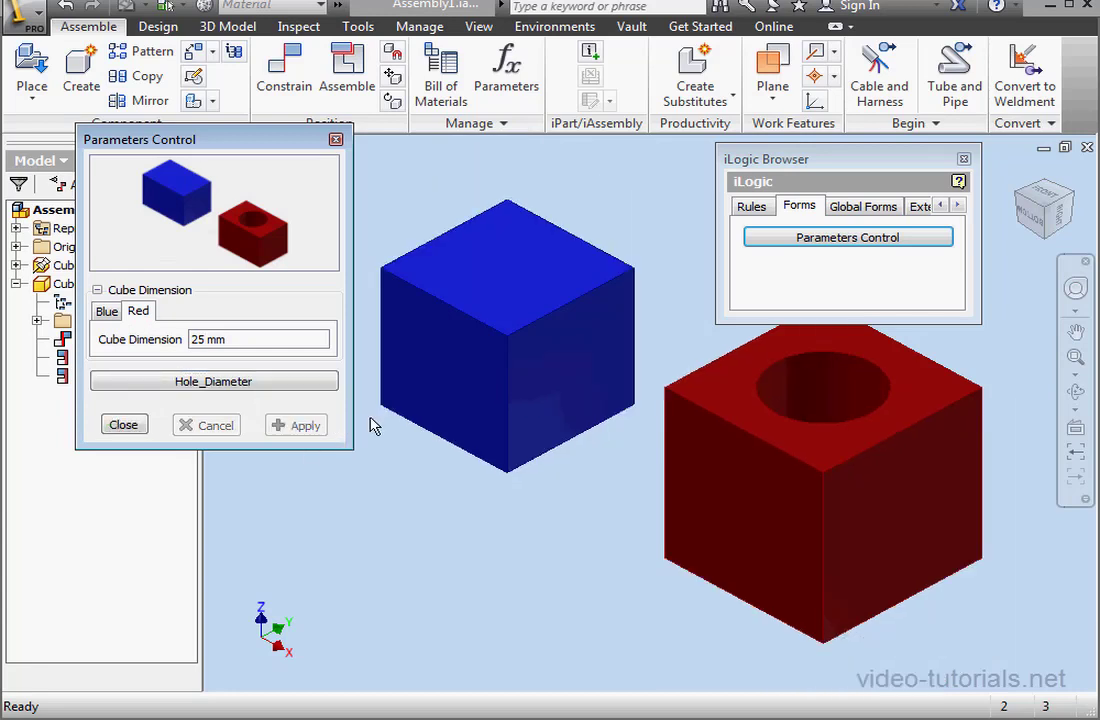
# Run the Hole_Diameter rule from the Parameters Control form and dismiss its message
pyautogui.click(304, 386)
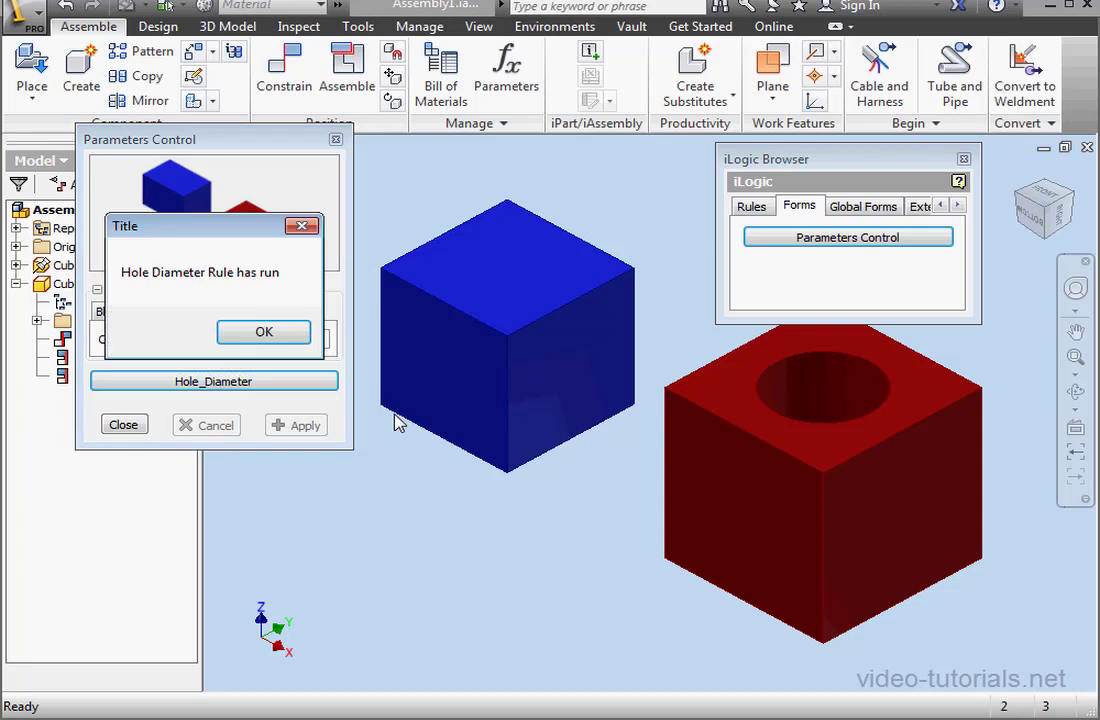
pyautogui.click(280, 334)
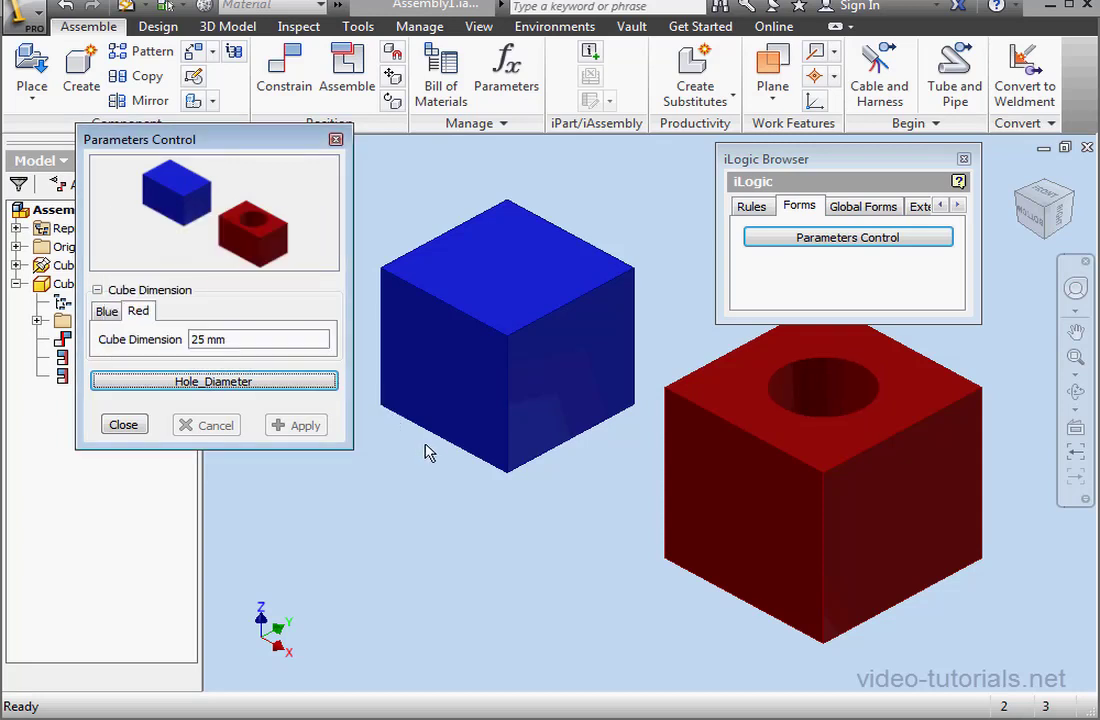